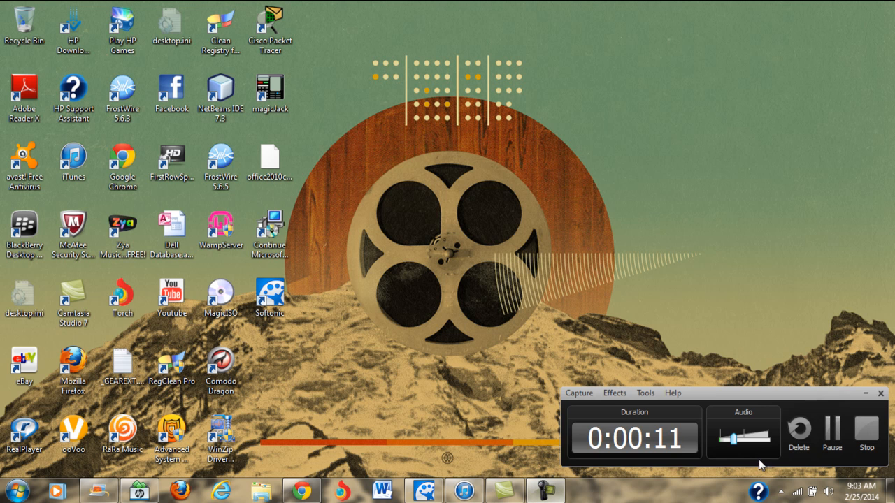
- Put WampServer offline
{"action": "left_click", "coordinate": [833, 433]}
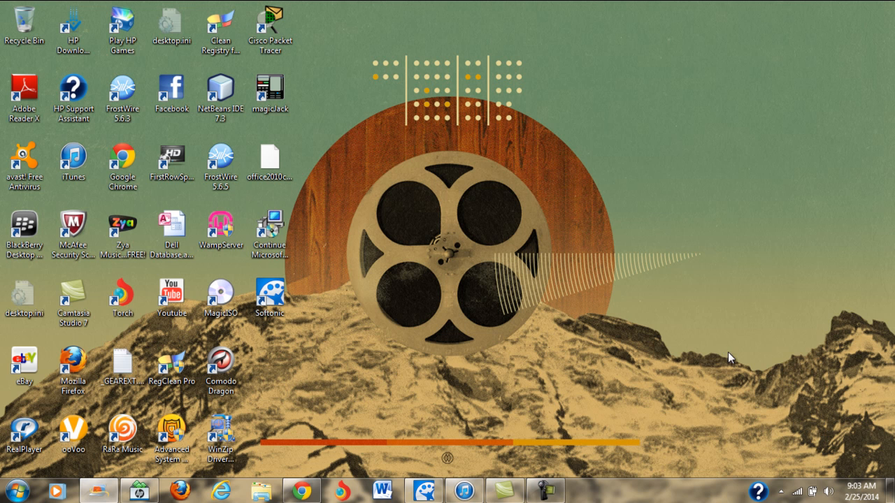
{"action": "left_click", "coordinate": [780, 492]}
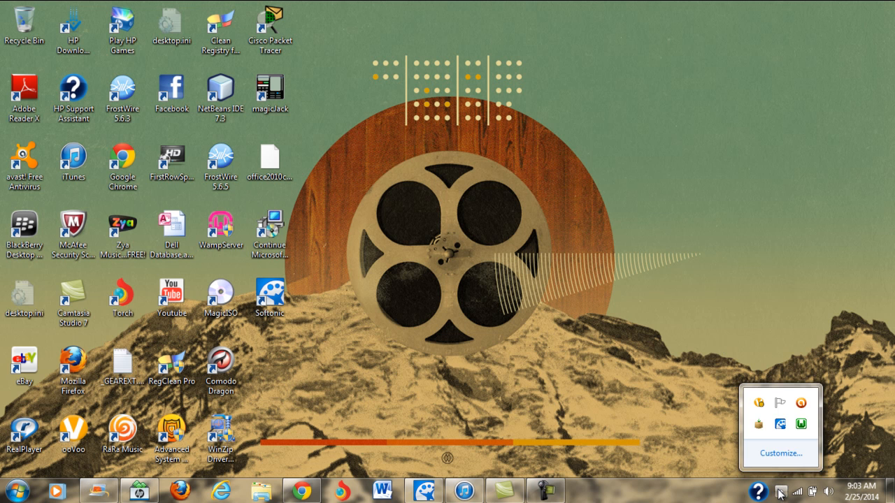
{"action": "left_click", "coordinate": [801, 424]}
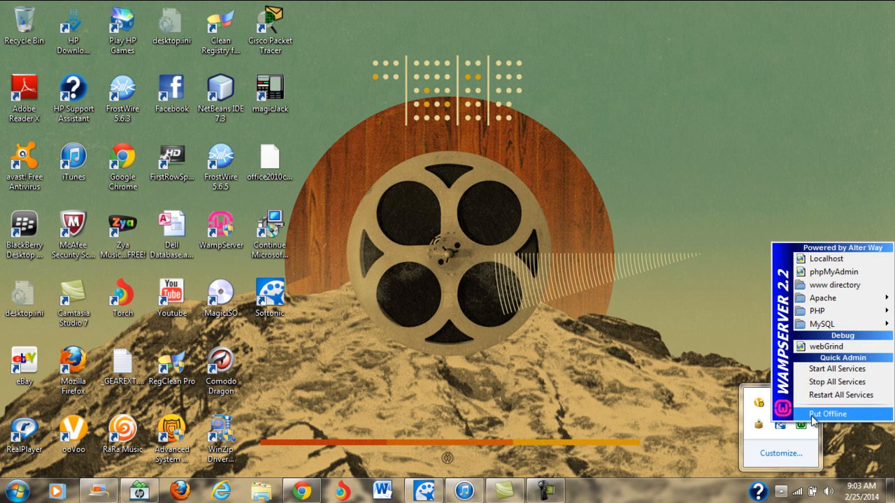
{"action": "left_click", "coordinate": [815, 415]}
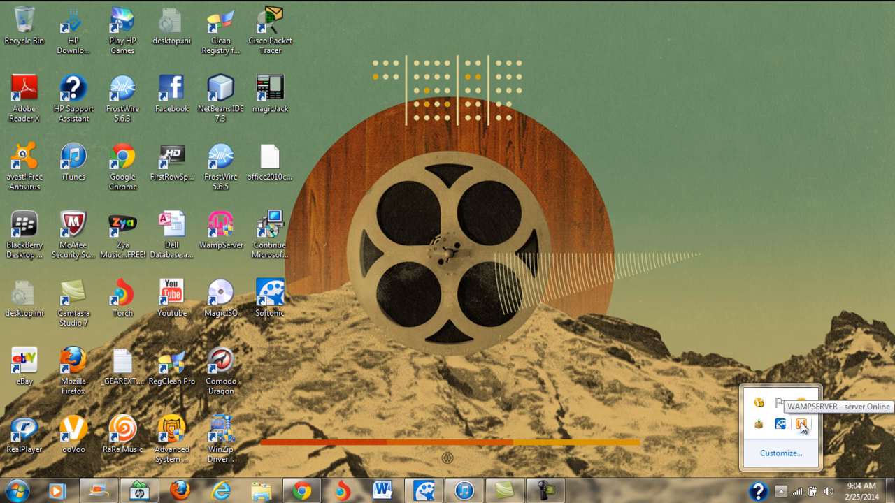
- Launch phpMyAdmin from WampServer
{"action": "left_click", "coordinate": [801, 425]}
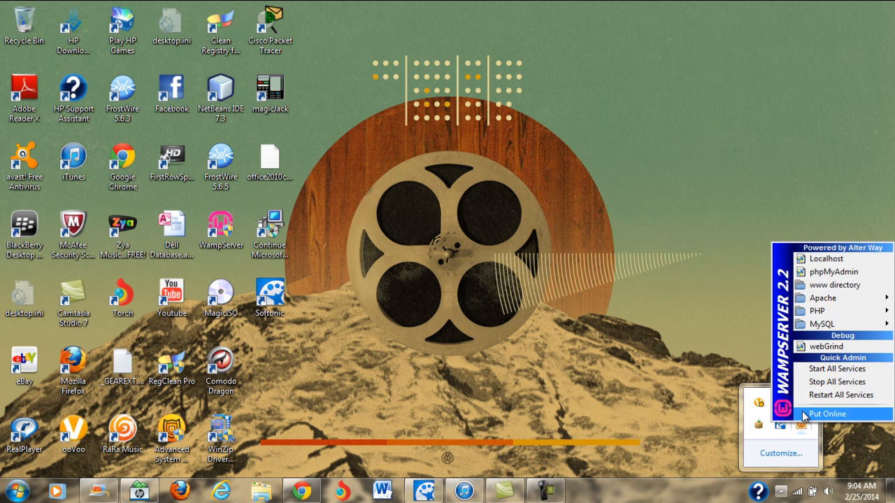
{"action": "left_click", "coordinate": [833, 271]}
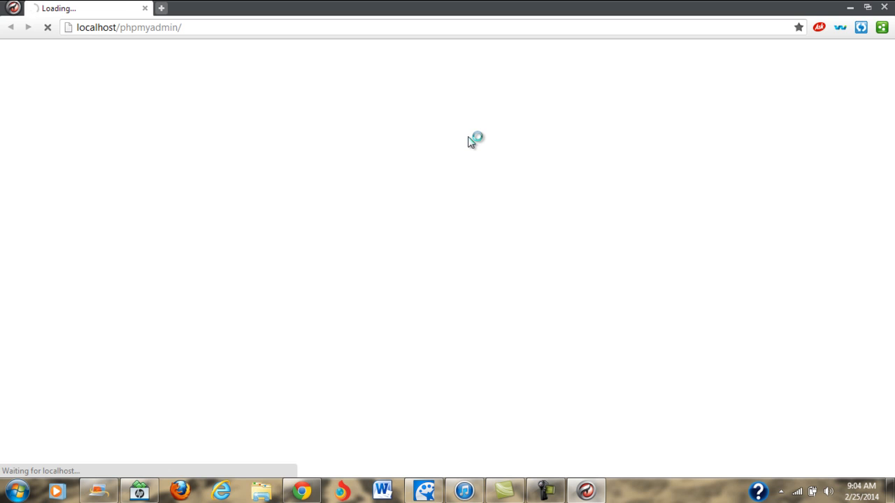
{"action": "left_click", "coordinate": [550, 489]}
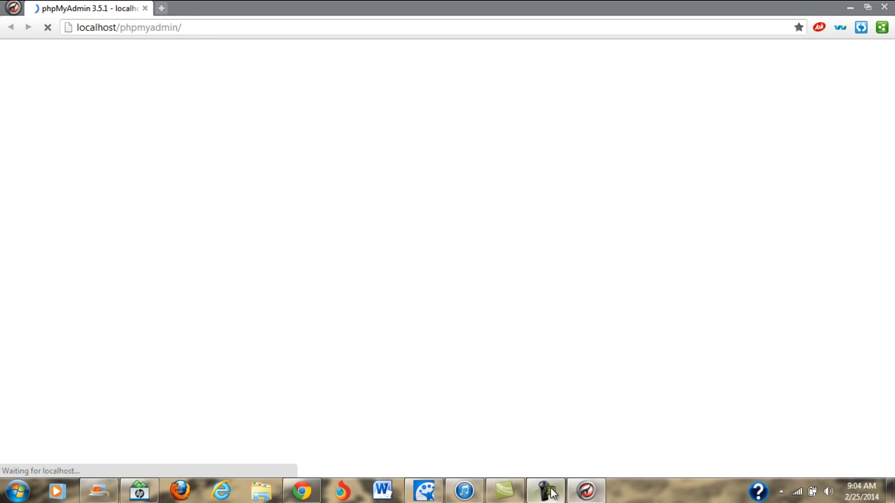
{"action": "left_click", "coordinate": [835, 428]}
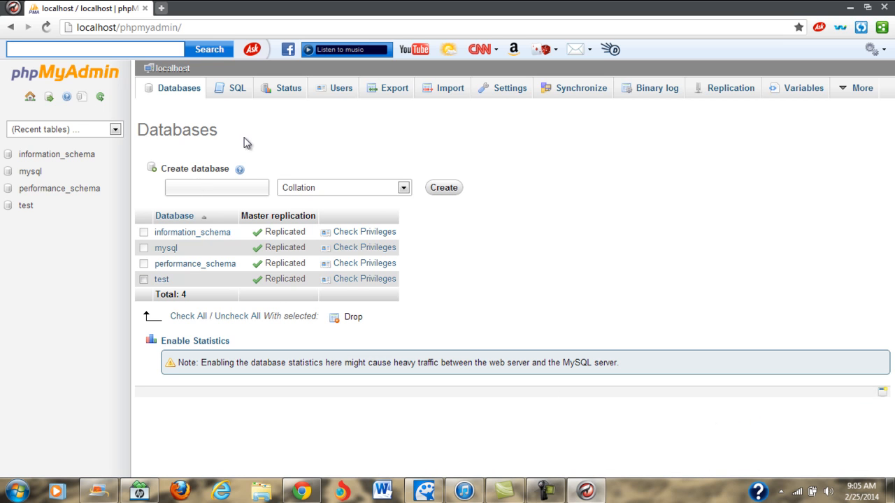
- Create a database named soccer and open it
{"action": "left_click", "coordinate": [195, 192]}
{"action": "left_click", "coordinate": [447, 188]}
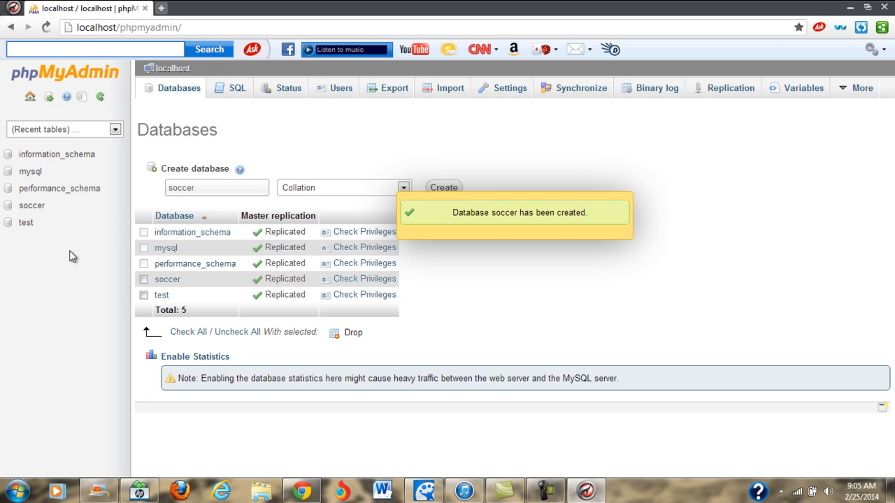
{"action": "left_click", "coordinate": [34, 207]}
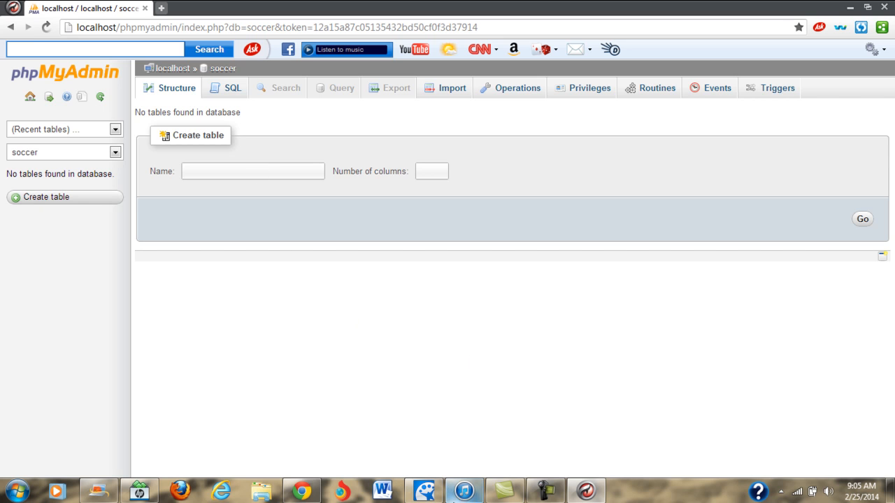
{"action": "left_click", "coordinate": [548, 493]}
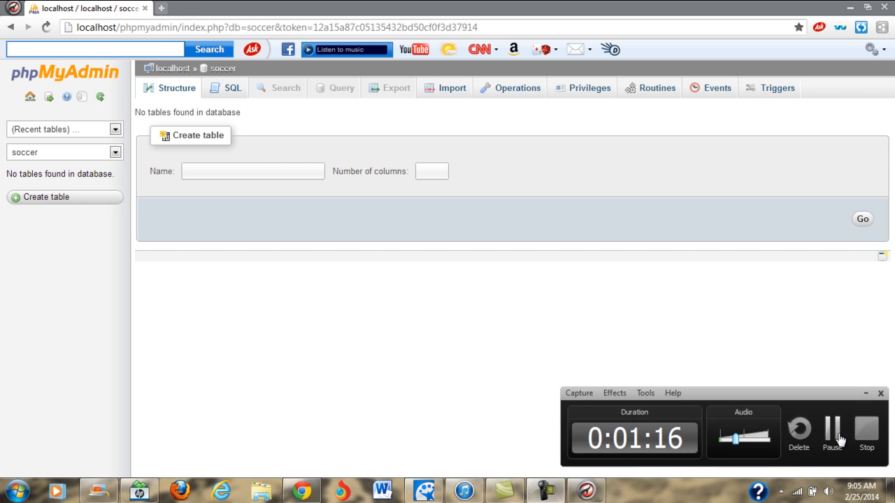
{"action": "left_click", "coordinate": [831, 430]}
- Start a new table named teams with 3 columns in the soccer database
{"action": "left_click", "coordinate": [276, 173]}
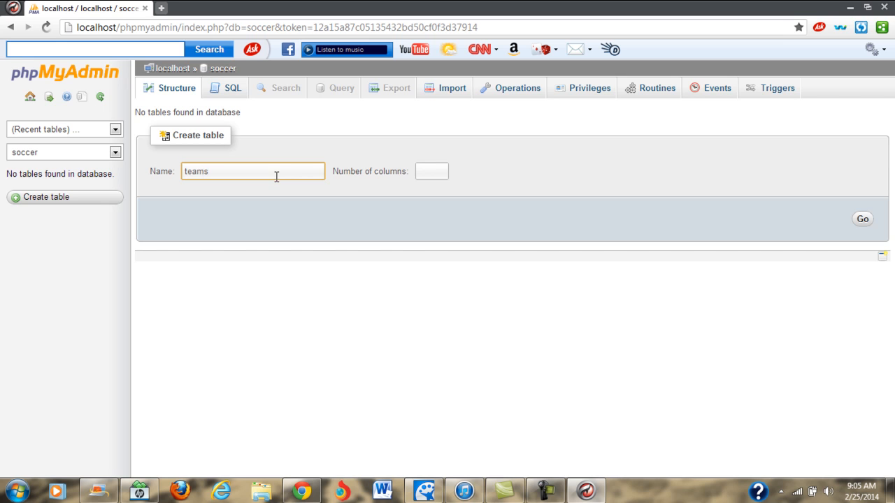
{"action": "left_click", "coordinate": [429, 170]}
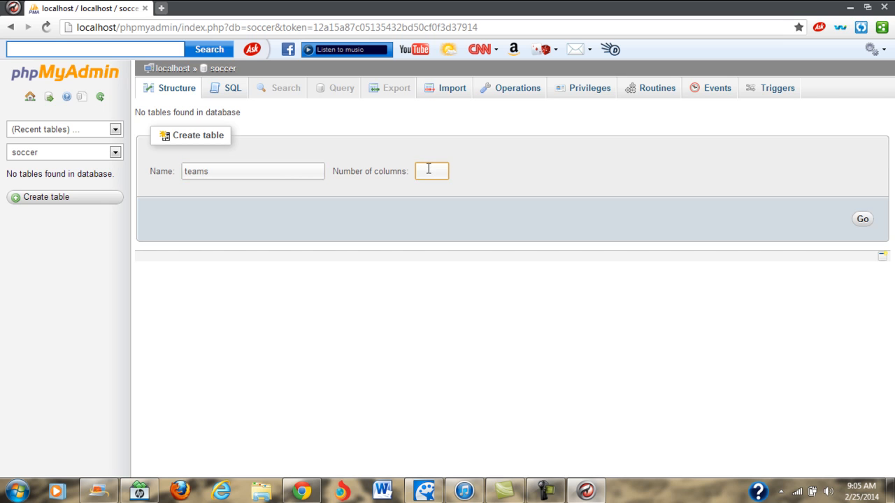
{"action": "type", "text": "3"}
{"action": "left_click", "coordinate": [864, 219]}
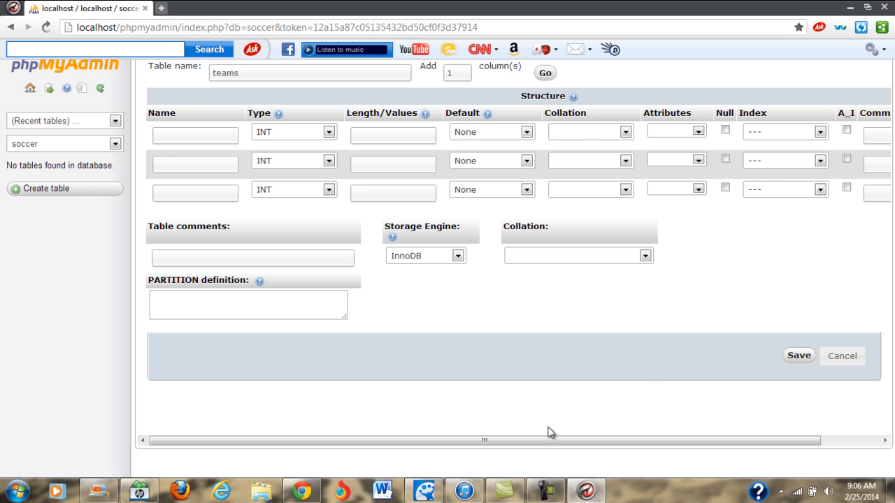
{"action": "left_click", "coordinate": [546, 493]}
- Name the three columns of the teams table player, club and country
{"action": "left_click", "coordinate": [183, 137]}
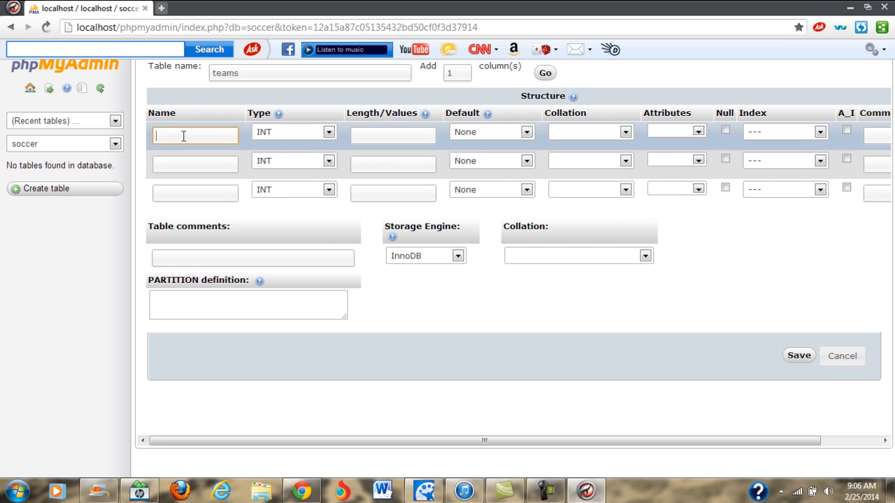
{"action": "type", "text": "player"}
{"action": "left_click", "coordinate": [168, 166]}
{"action": "type", "text": "clu"}
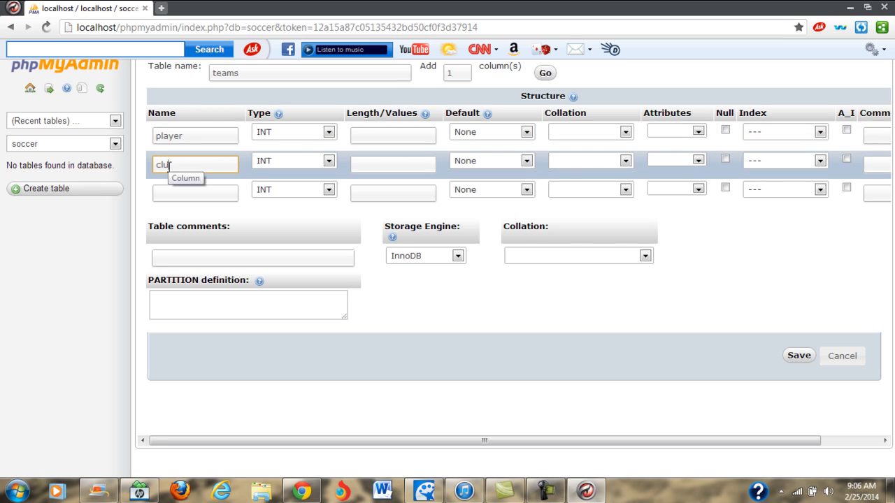
{"action": "left_click", "coordinate": [167, 193]}
{"action": "type", "text": "country"}
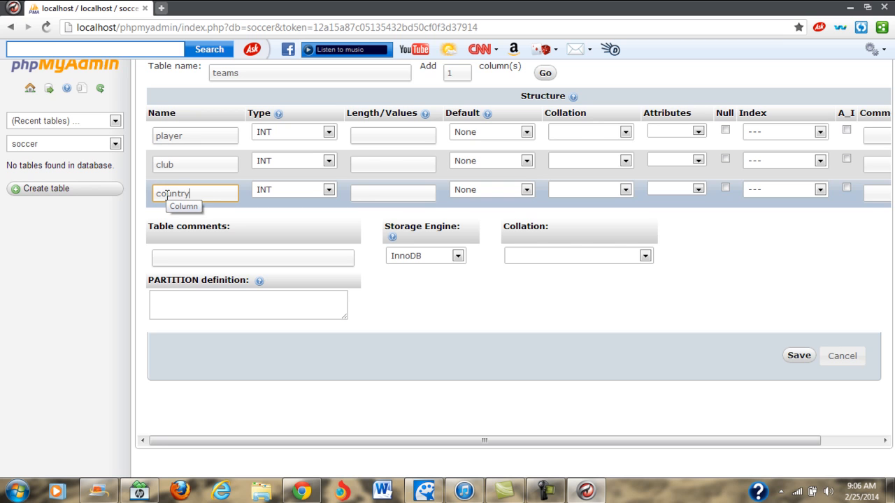
- Set the data type of the player, club and country columns to TEXT
{"action": "left_click", "coordinate": [329, 132]}
{"action": "left_click", "coordinate": [309, 169]}
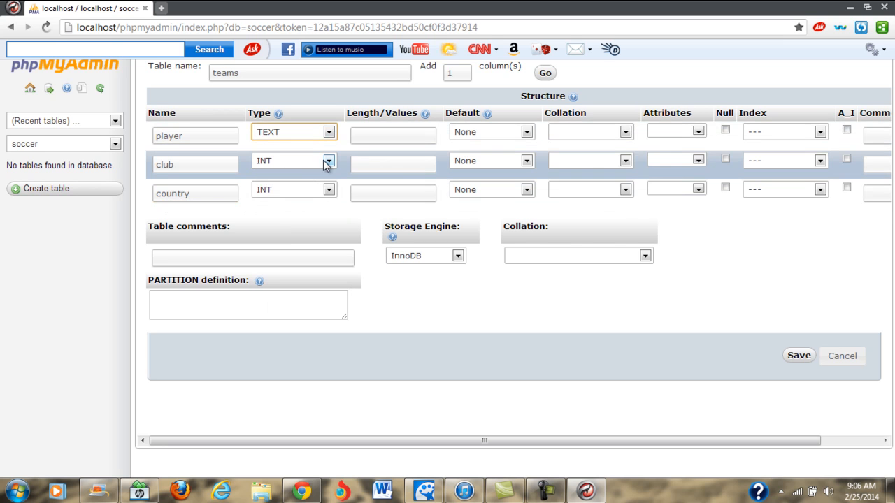
{"action": "left_click", "coordinate": [333, 162]}
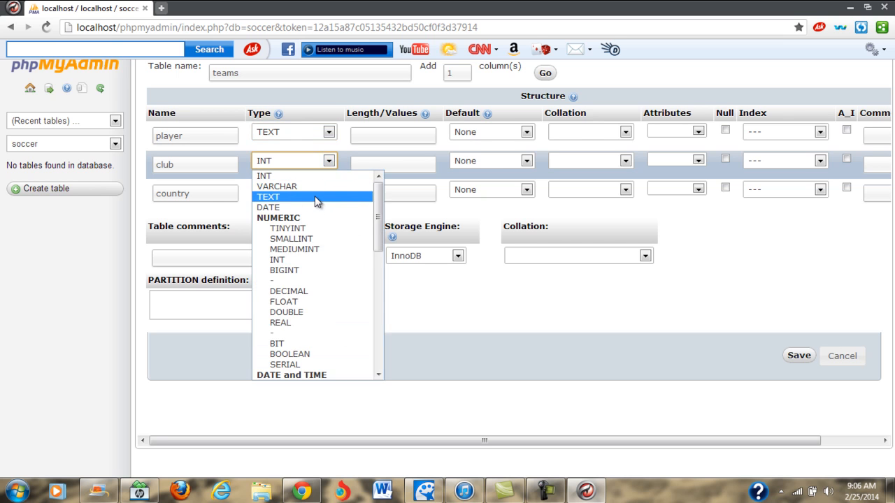
{"action": "left_click", "coordinate": [315, 196]}
{"action": "left_click", "coordinate": [328, 189]}
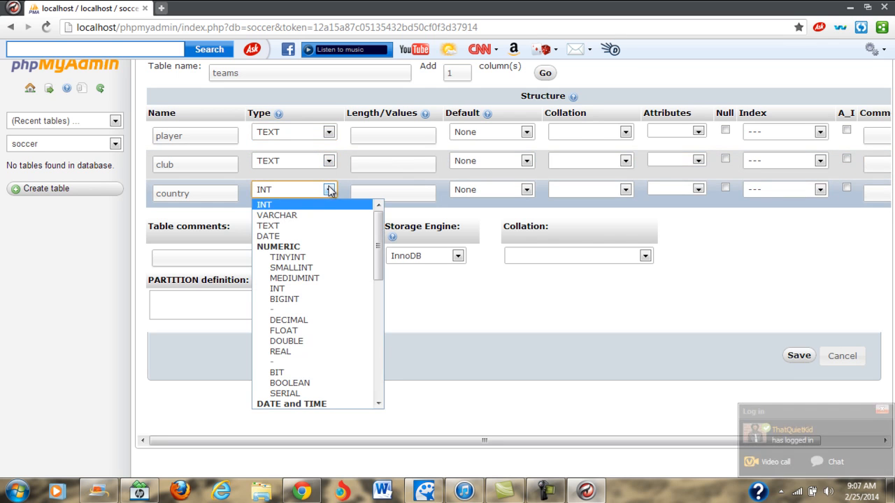
{"action": "left_click", "coordinate": [315, 227]}
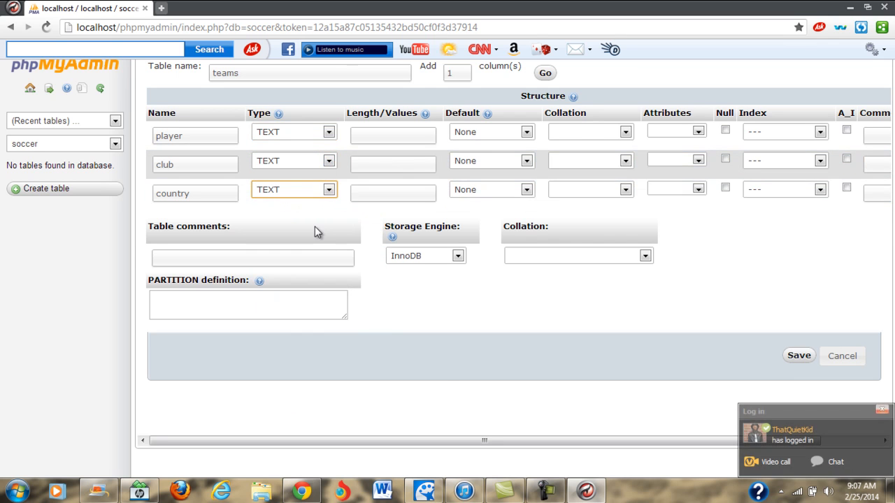
{"action": "left_click", "coordinate": [545, 491]}
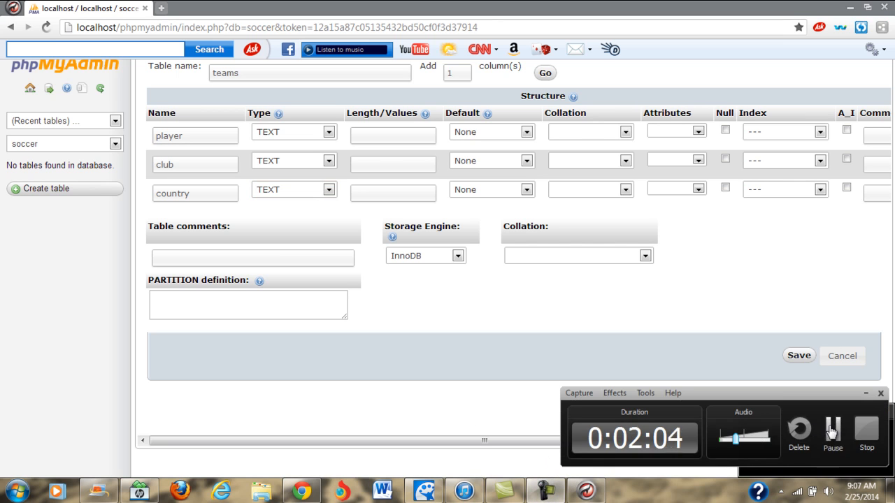
{"action": "left_click", "coordinate": [641, 314]}
- Set the length of the player, club and country columns to 20 and save the teams table
{"action": "left_click", "coordinate": [376, 134]}
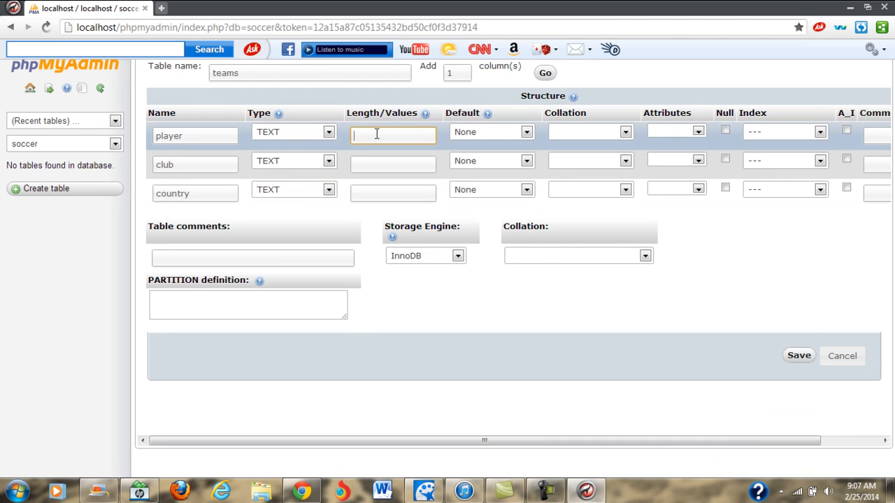
{"action": "type", "text": "20"}
{"action": "left_click", "coordinate": [359, 166]}
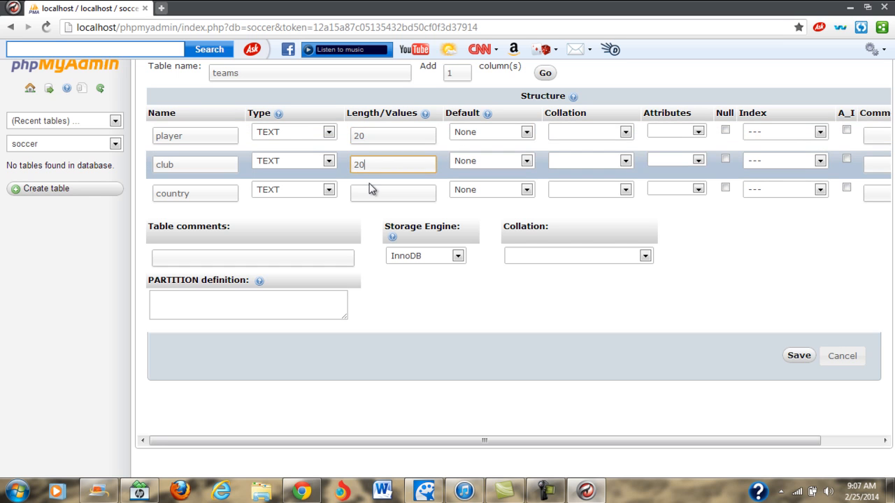
{"action": "left_click", "coordinate": [369, 190]}
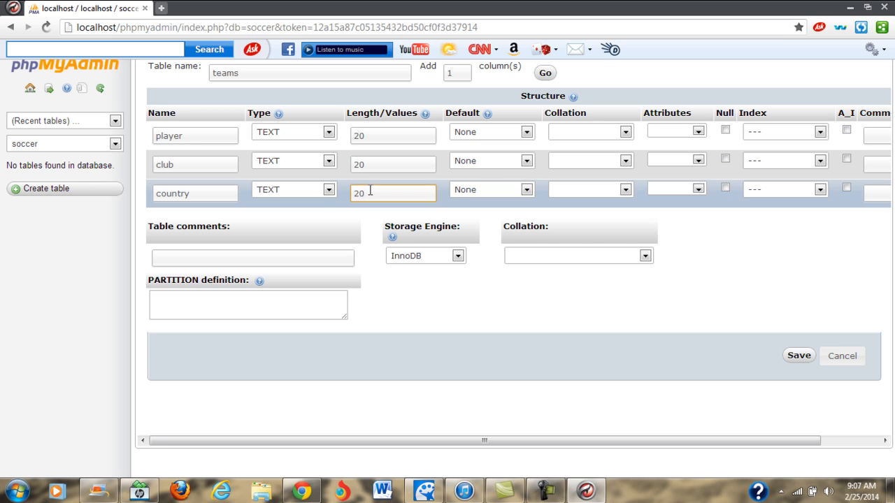
{"action": "left_click", "coordinate": [799, 356]}
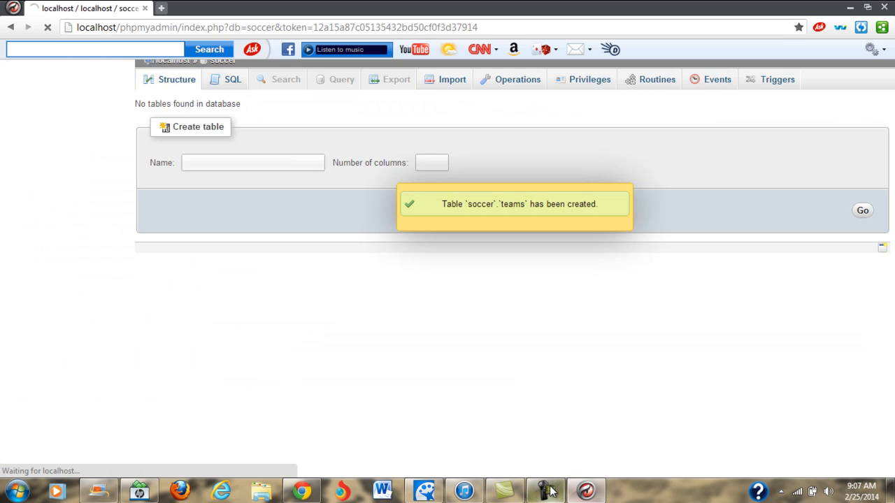
{"action": "left_click", "coordinate": [548, 492]}
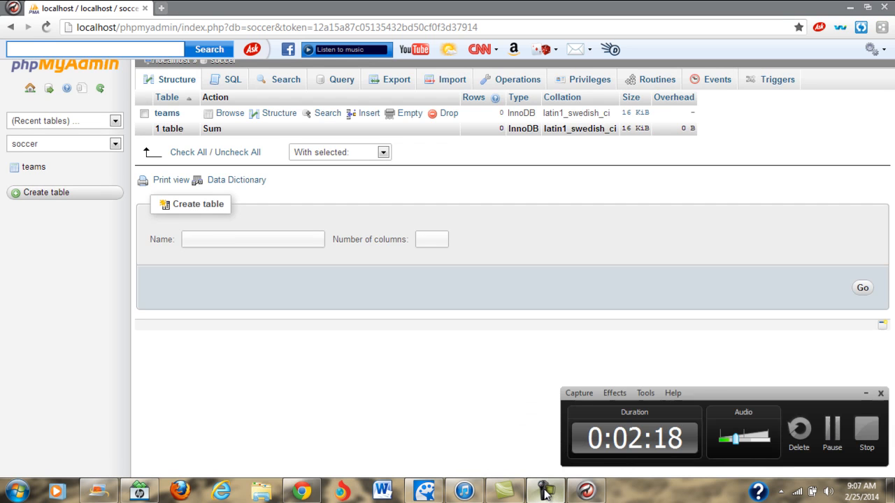
{"action": "left_click", "coordinate": [831, 429]}
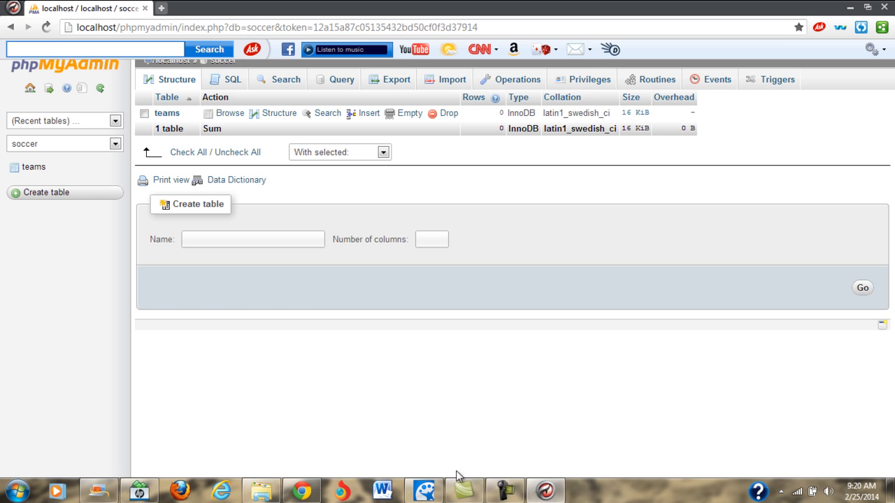
- Switch to Windows Explorer and open the Microsoft Office folder inside Program Files (x86) on Local Disk (C:)
{"action": "left_click", "coordinate": [269, 495]}
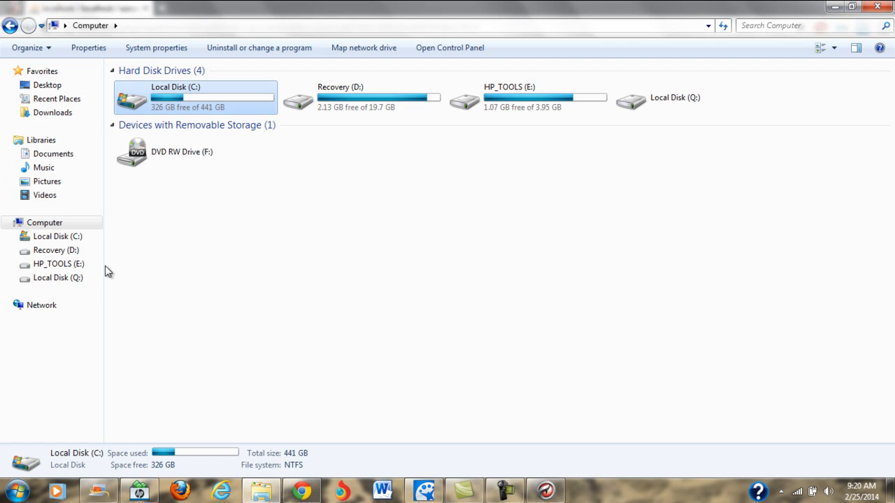
{"action": "left_click", "coordinate": [69, 240]}
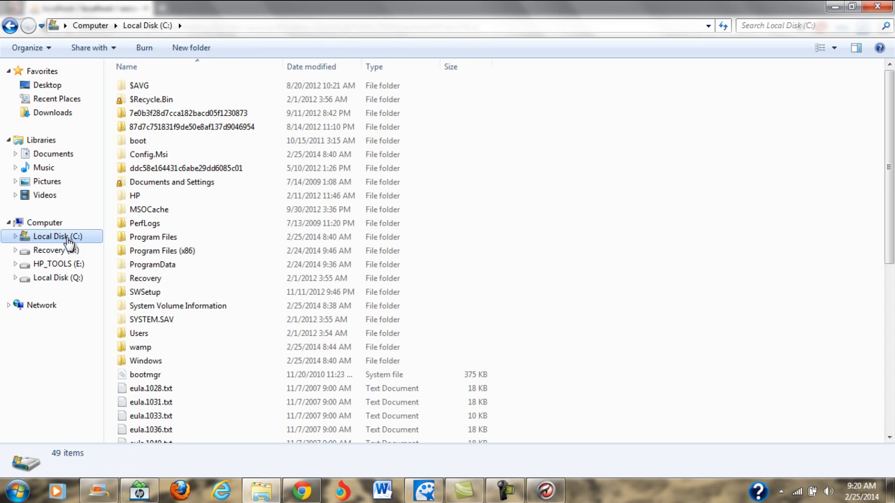
{"action": "left_click_drag", "start_coordinate": [888, 167], "coordinate": [874, 329]}
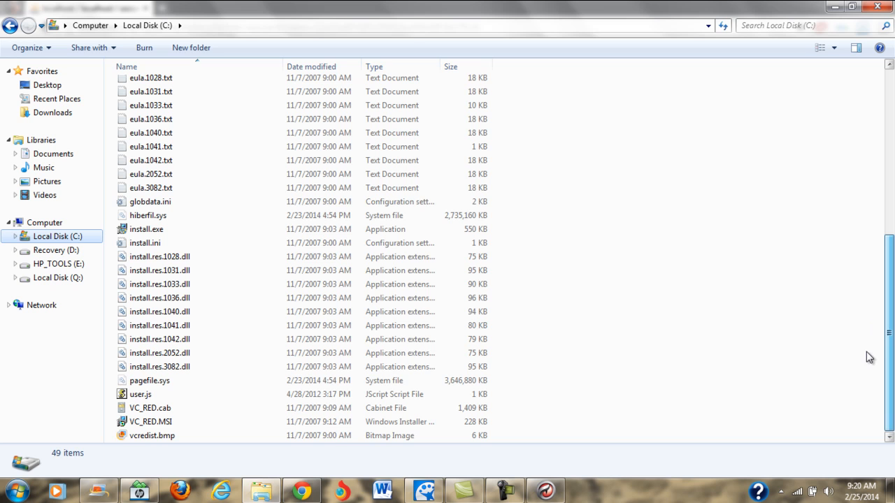
{"action": "scroll", "coordinate": [888, 275], "scroll_direction": "up", "scroll_amount": 6}
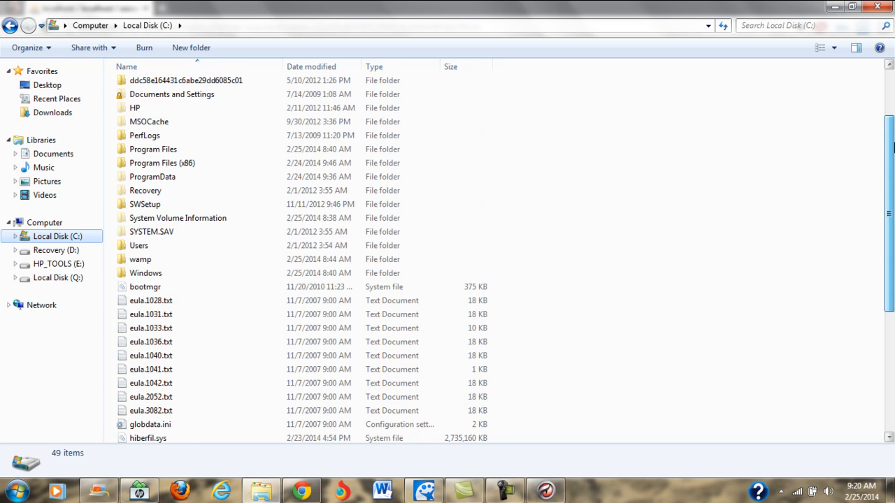
{"action": "double_click", "coordinate": [178, 191]}
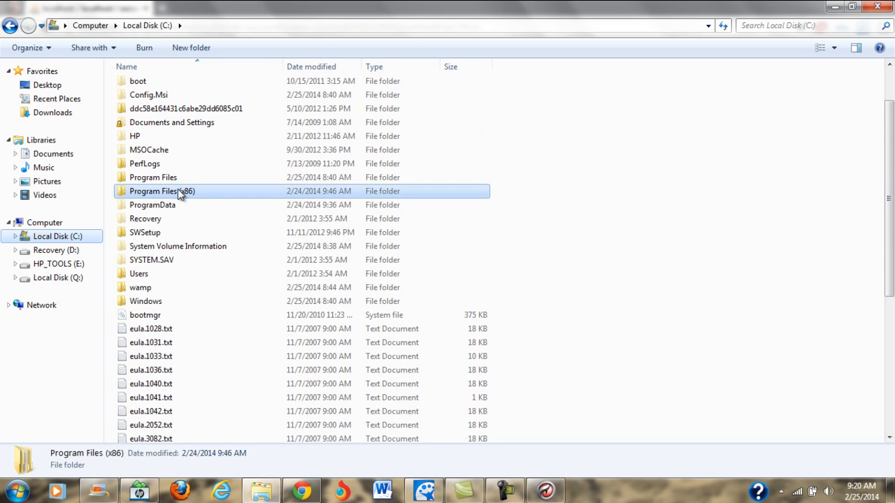
{"action": "left_click_drag", "start_coordinate": [889, 120], "coordinate": [890, 198]}
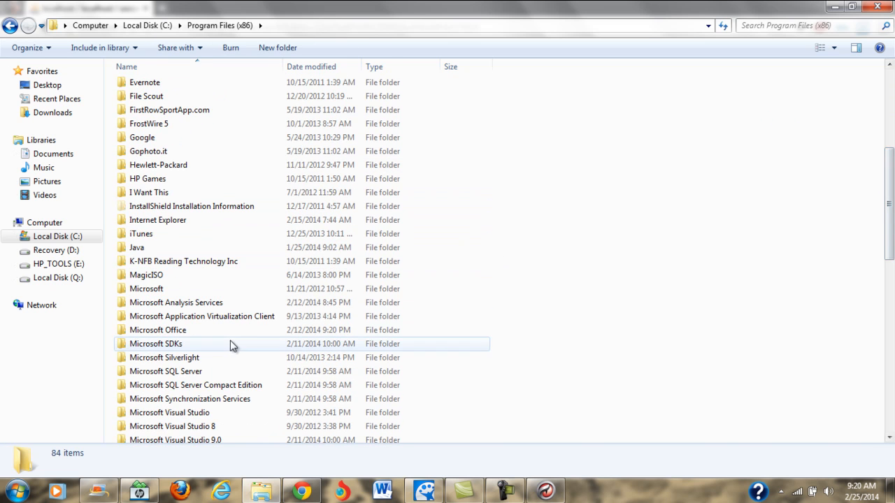
{"action": "left_click", "coordinate": [216, 330]}
{"action": "double_click", "coordinate": [215, 330]}
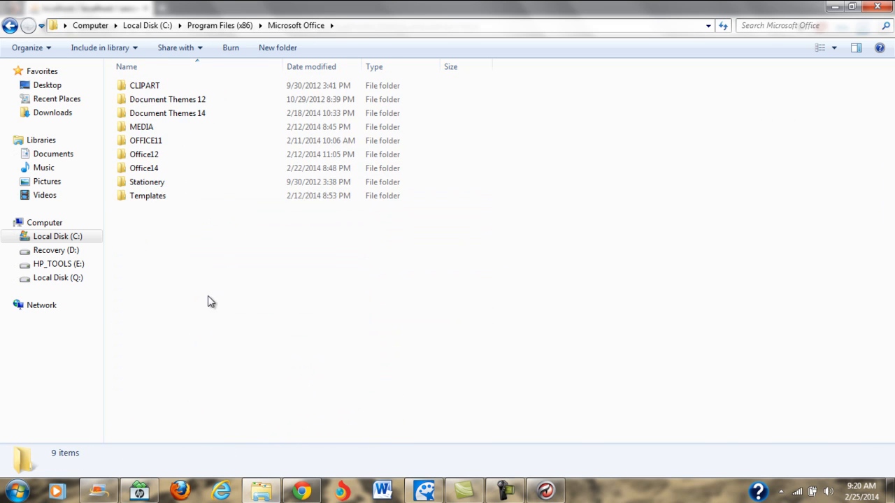
- Open the Office14 folder, run MSACCESS.EXE as administrator and cancel the Office Activation Wizard
{"action": "double_click", "coordinate": [167, 172]}
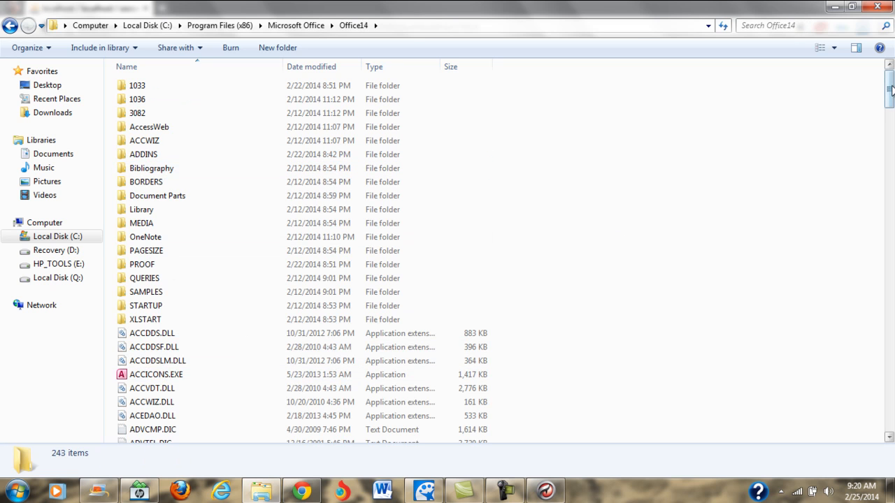
{"action": "left_click_drag", "start_coordinate": [891, 86], "coordinate": [882, 219]}
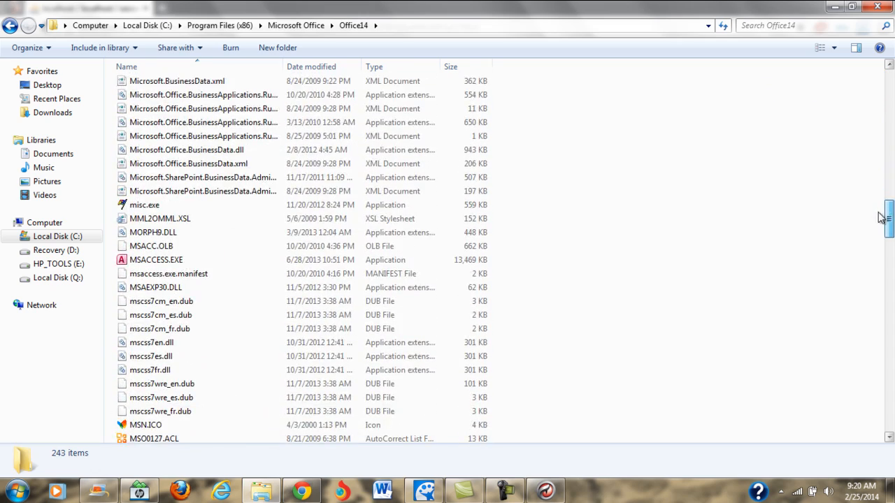
{"action": "right_click", "coordinate": [139, 263]}
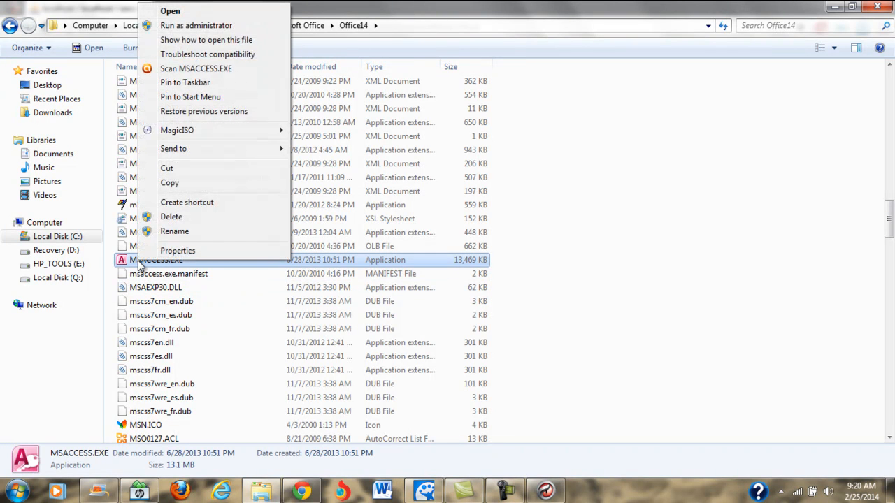
{"action": "left_click", "coordinate": [229, 26]}
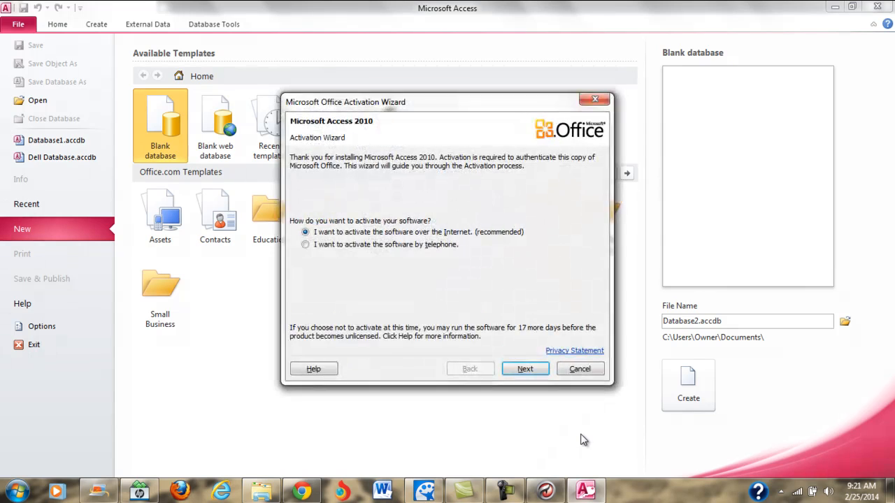
{"action": "left_click", "coordinate": [578, 369]}
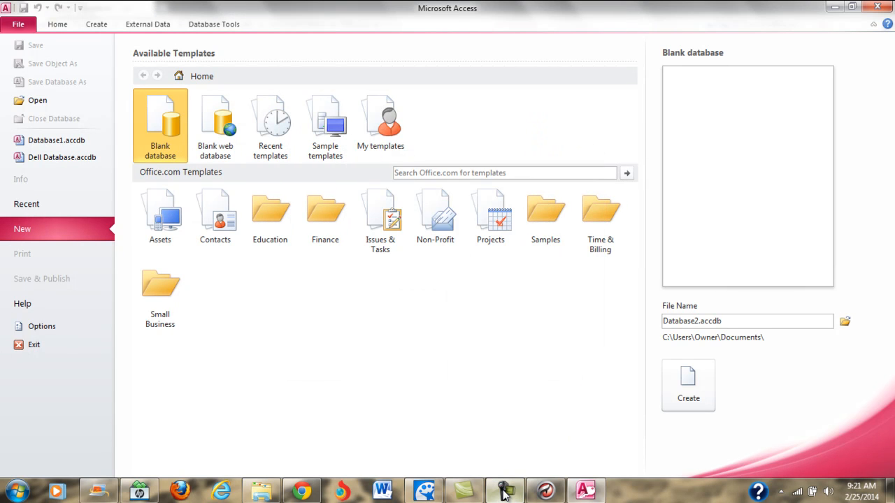
{"action": "left_click", "coordinate": [504, 491]}
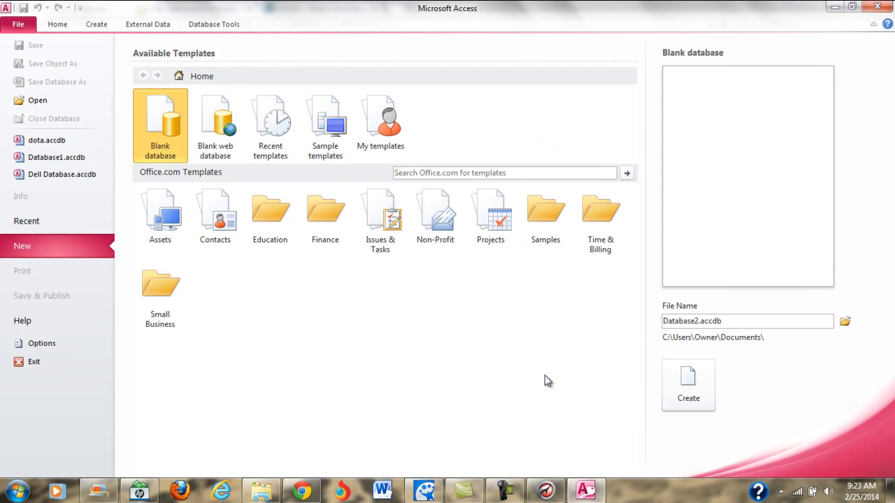
- Create a blank Access database named clientserver in the Documents folder
{"action": "double_click", "coordinate": [782, 325]}
{"action": "key", "text": "BackSpace"}
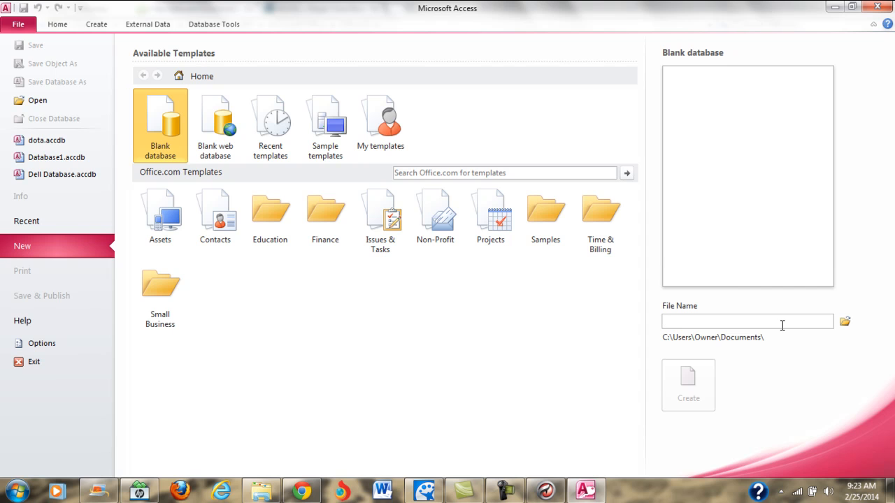
{"action": "type", "text": "clientserver"}
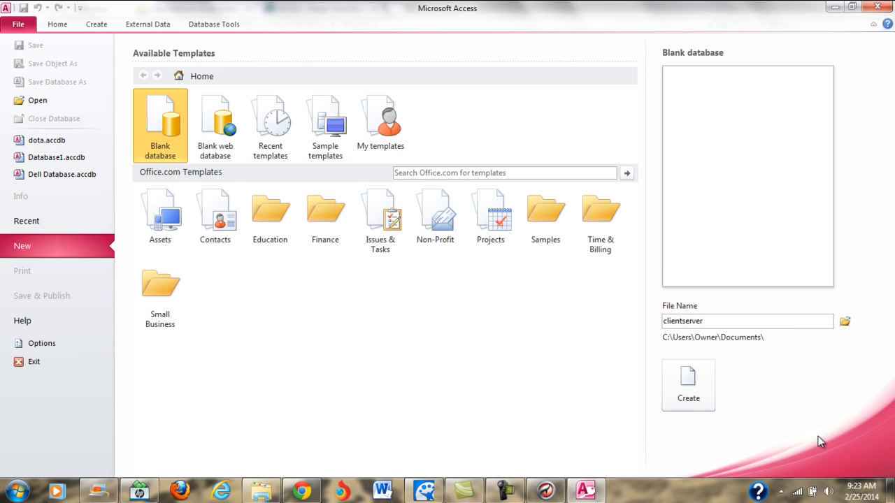
{"action": "left_click", "coordinate": [710, 400]}
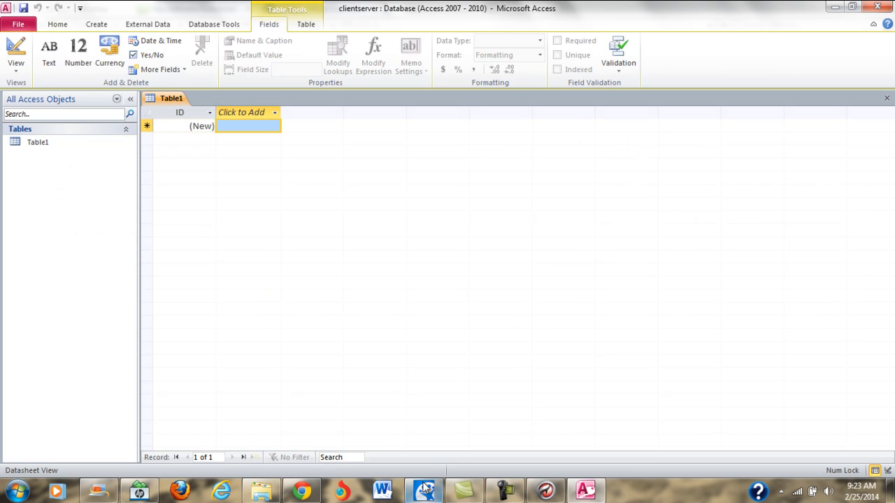
{"action": "left_click", "coordinate": [503, 492]}
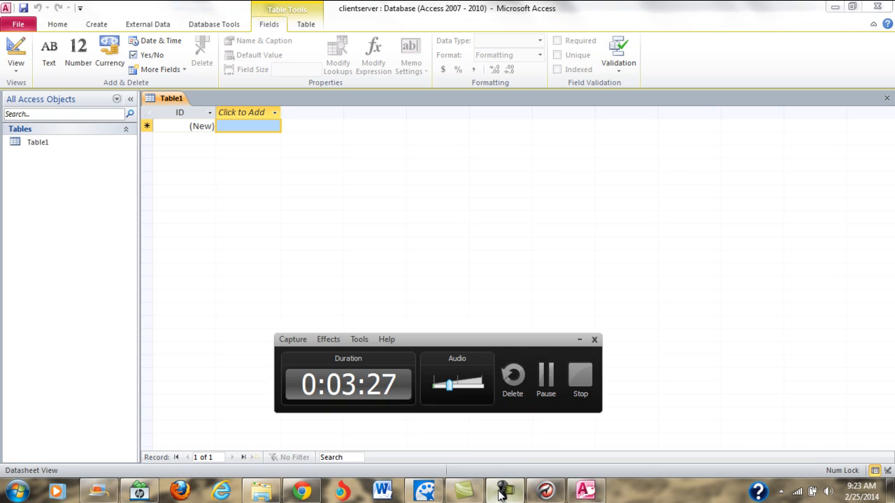
{"action": "left_click", "coordinate": [546, 378]}
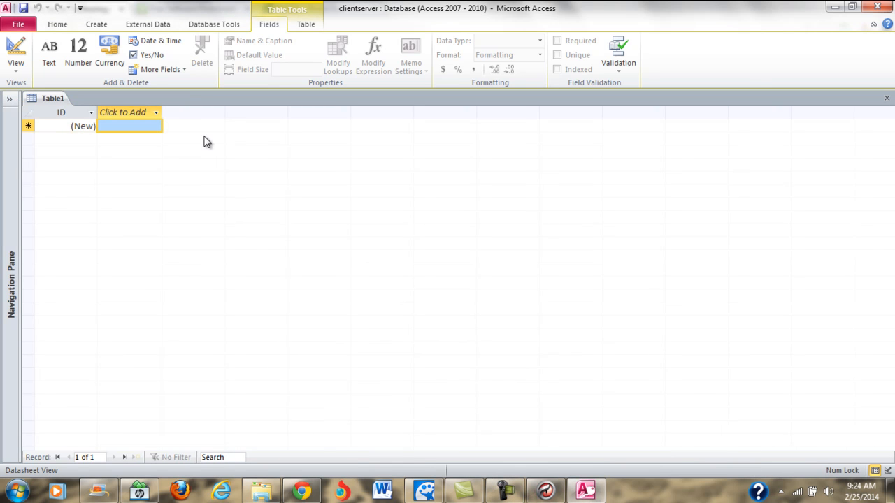
- Start getting external data from an ODBC database, choosing to link to the data source by creating a linked table
{"action": "left_click", "coordinate": [167, 29]}
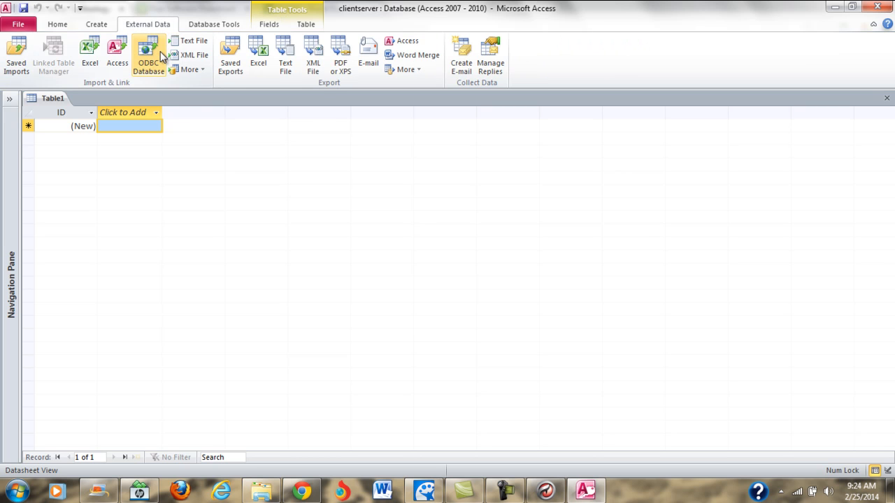
{"action": "left_click", "coordinate": [160, 51]}
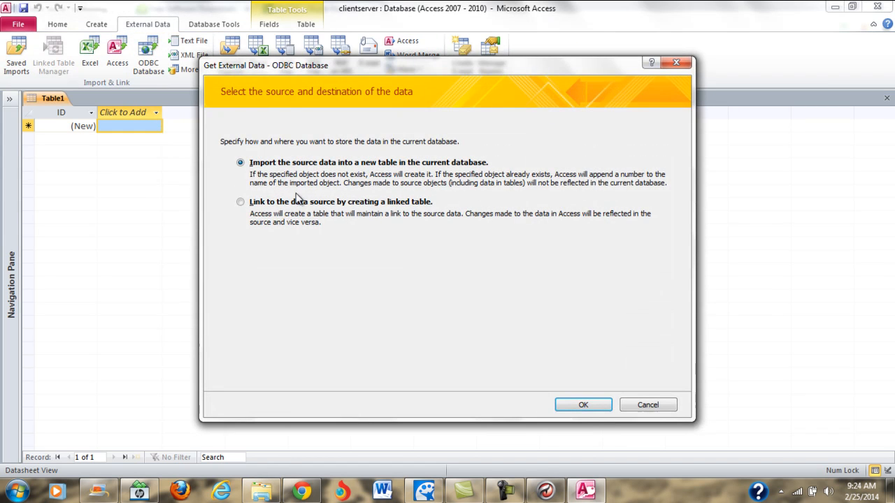
{"action": "left_click", "coordinate": [240, 202]}
{"action": "left_click", "coordinate": [585, 405]}
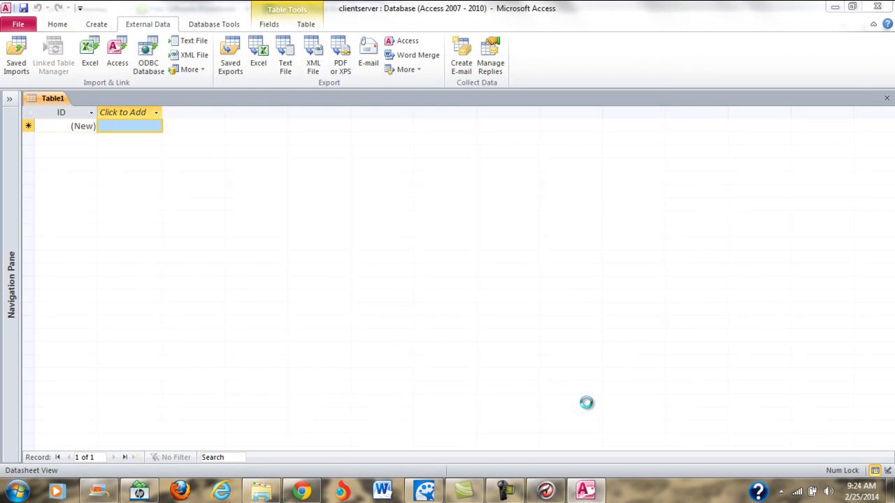
{"action": "left_click", "coordinate": [521, 492]}
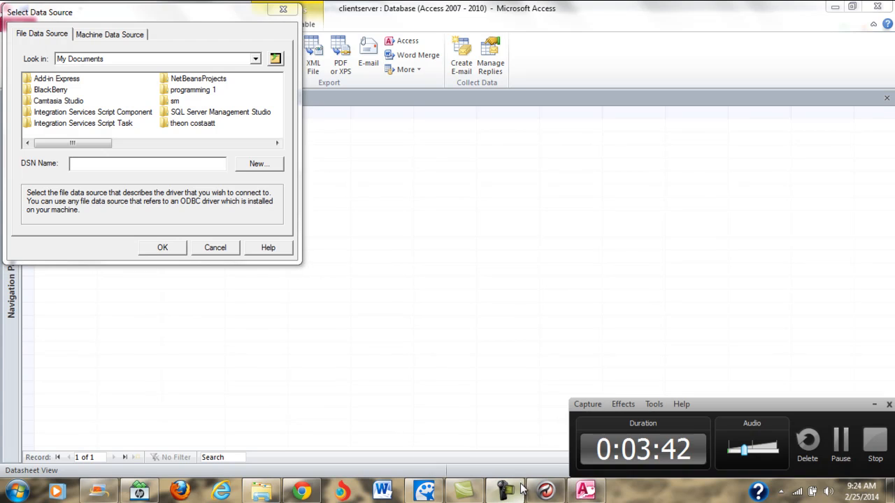
{"action": "left_click", "coordinate": [838, 448]}
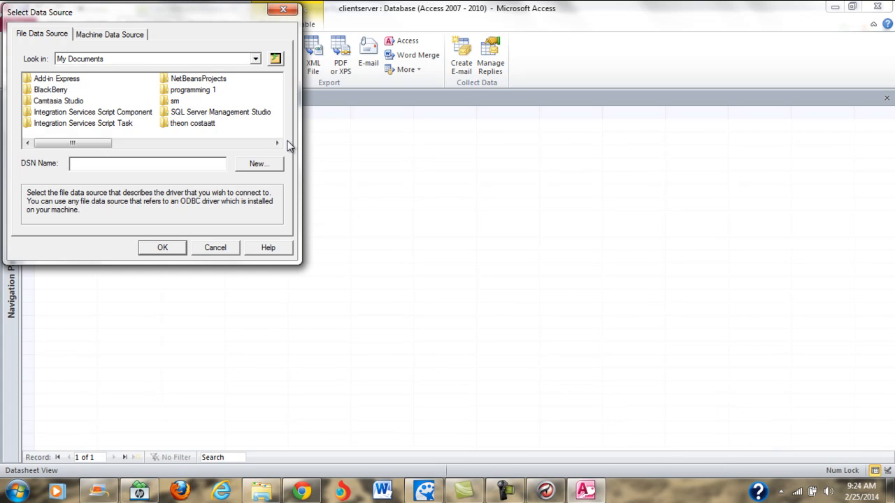
- Start a new machine data source and set its type to System Data Source
{"action": "left_click", "coordinate": [108, 35]}
{"action": "left_click", "coordinate": [256, 164]}
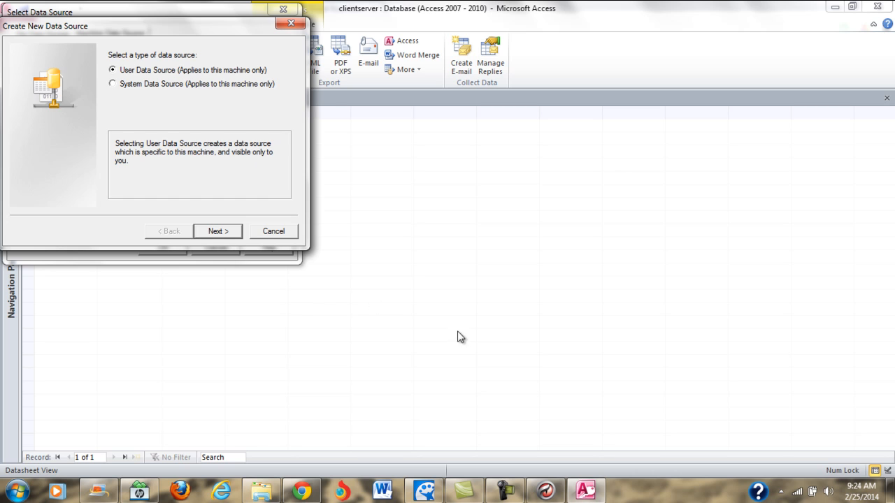
{"action": "left_click", "coordinate": [509, 486]}
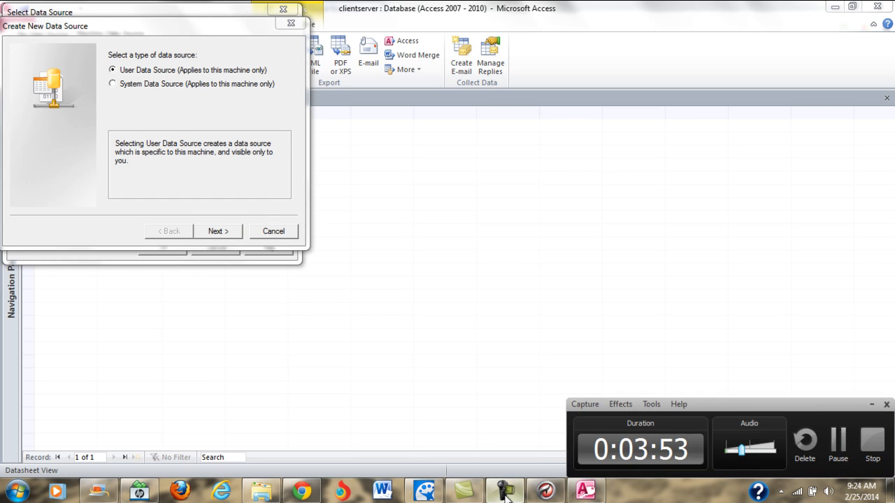
{"action": "left_click", "coordinate": [829, 444]}
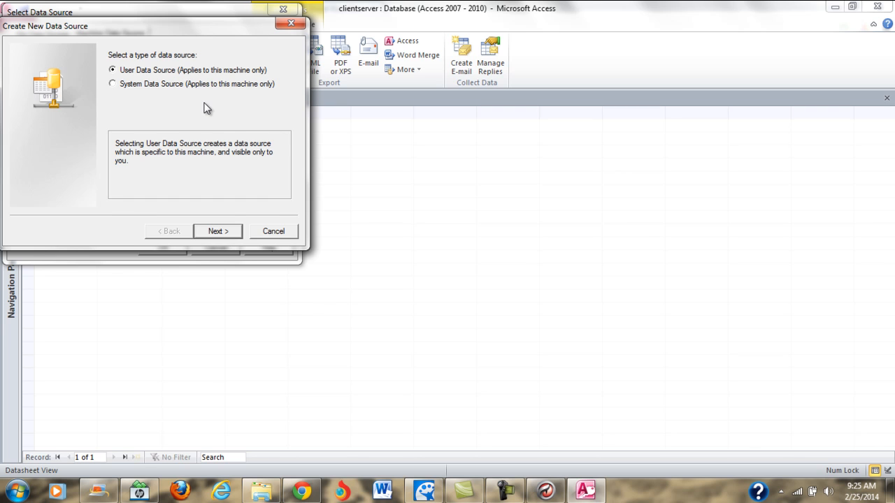
{"action": "left_click", "coordinate": [128, 85]}
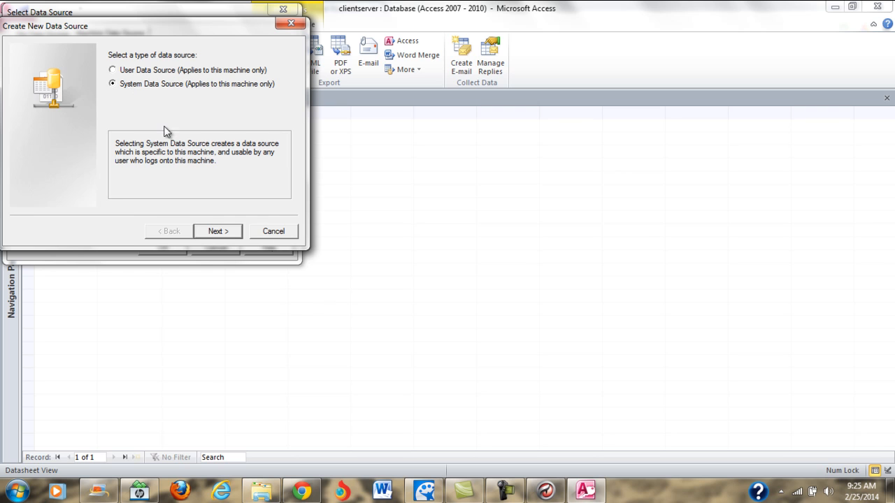
{"action": "left_click", "coordinate": [229, 231]}
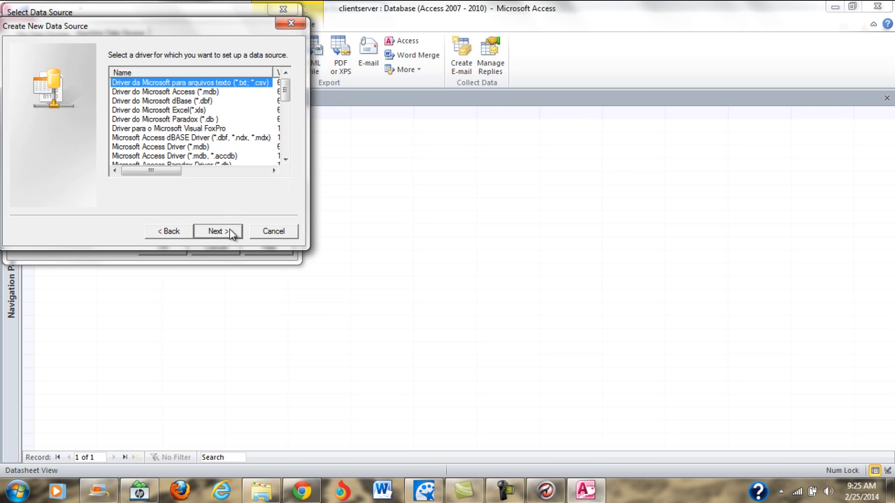
- Look through the list of available ODBC drivers for a MySQL driver
{"action": "left_click_drag", "start_coordinate": [285, 88], "coordinate": [283, 147]}
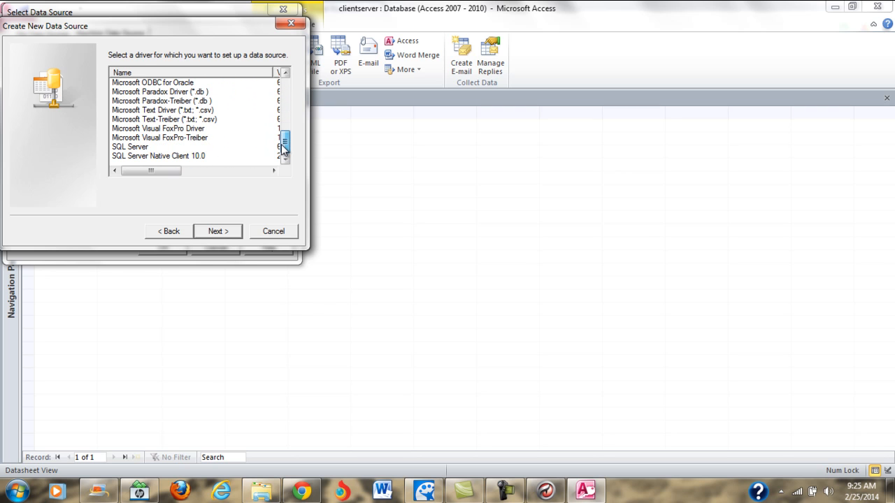
{"action": "left_click", "coordinate": [285, 73]}
{"action": "left_click", "coordinate": [285, 72]}
{"action": "left_click", "coordinate": [285, 73]}
{"action": "left_click", "coordinate": [285, 73]}
{"action": "left_click", "coordinate": [285, 72]}
{"action": "left_click", "coordinate": [285, 73]}
{"action": "left_click", "coordinate": [285, 73]}
{"action": "left_click", "coordinate": [285, 73]}
{"action": "left_click", "coordinate": [285, 73]}
{"action": "left_click", "coordinate": [285, 73]}
{"action": "left_click", "coordinate": [285, 73]}
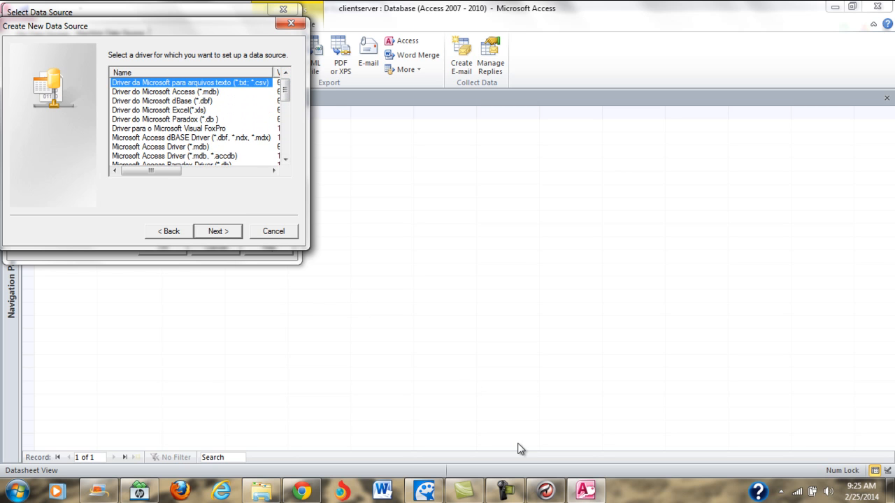
{"action": "left_click", "coordinate": [508, 495]}
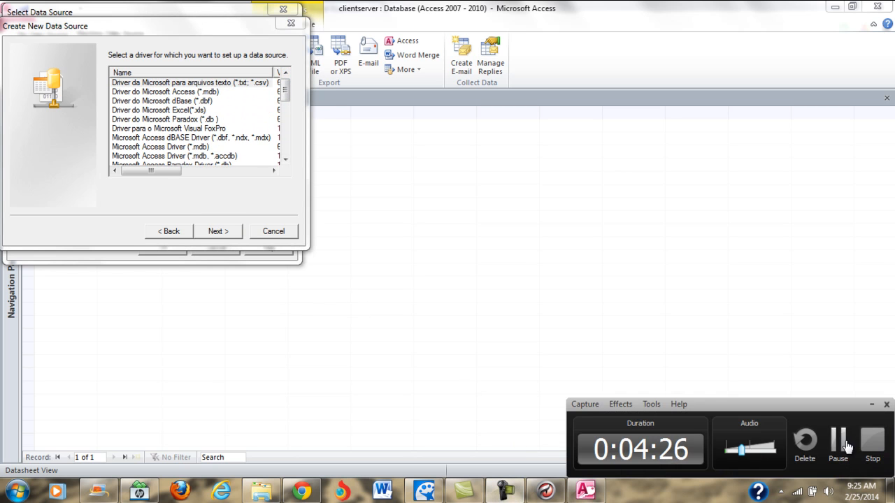
{"action": "left_click", "coordinate": [813, 441]}
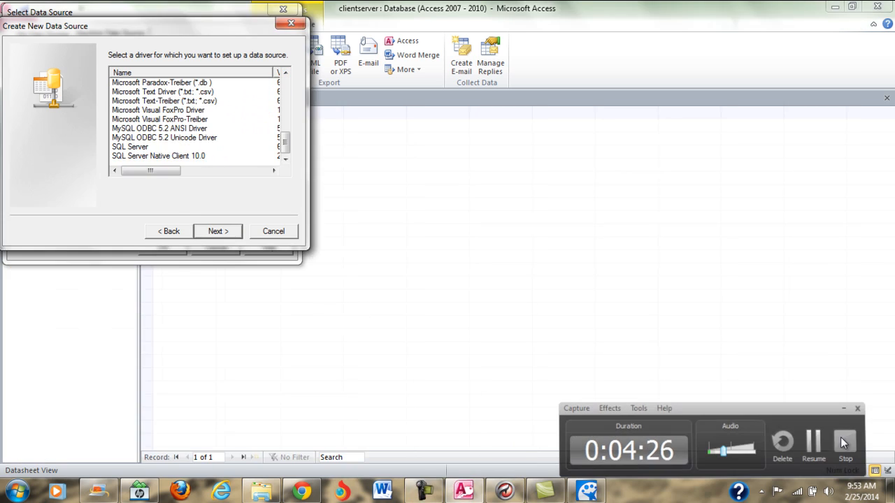
- Choose the MySQL ODBC 5.2 ANSI Driver for the new system data source and finish the wizard
{"action": "left_click", "coordinate": [842, 439]}
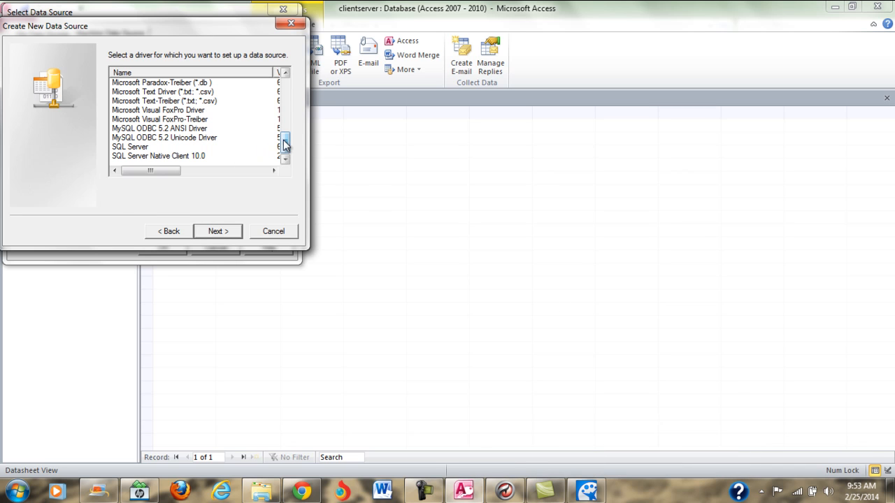
{"action": "left_click", "coordinate": [203, 129]}
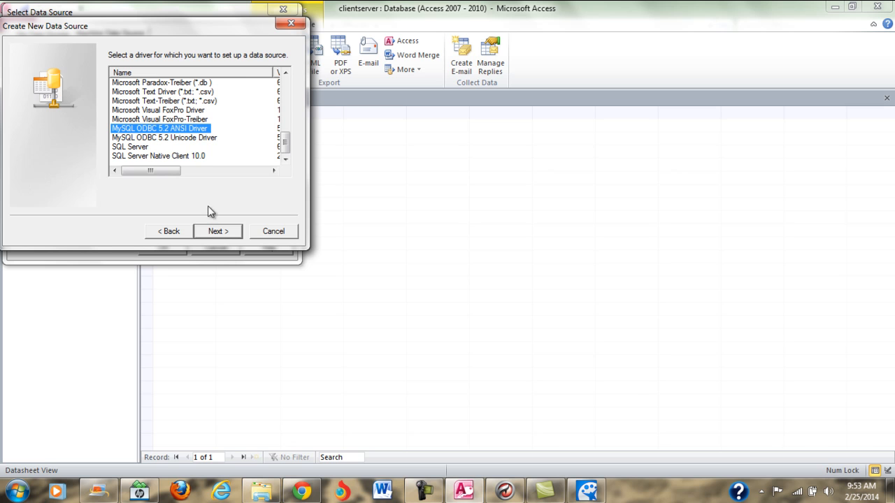
{"action": "left_click", "coordinate": [212, 231]}
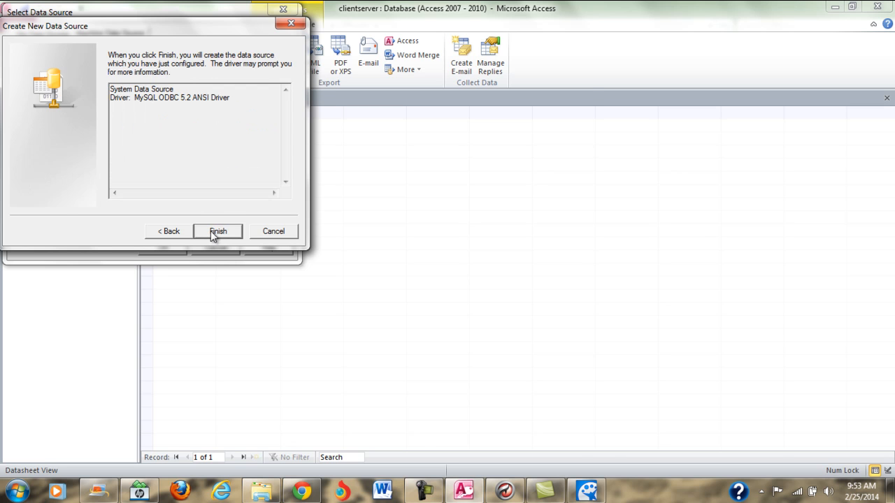
{"action": "left_click", "coordinate": [213, 231]}
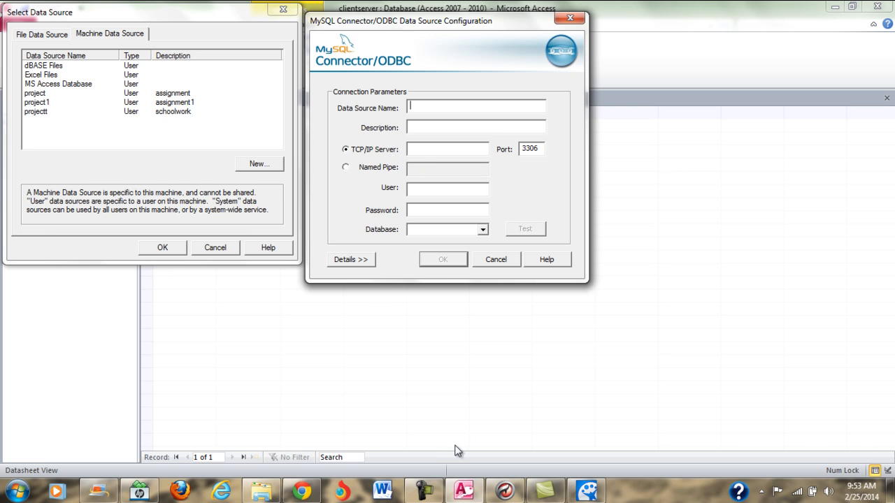
{"action": "left_click", "coordinate": [417, 494]}
{"action": "left_click", "coordinate": [832, 444]}
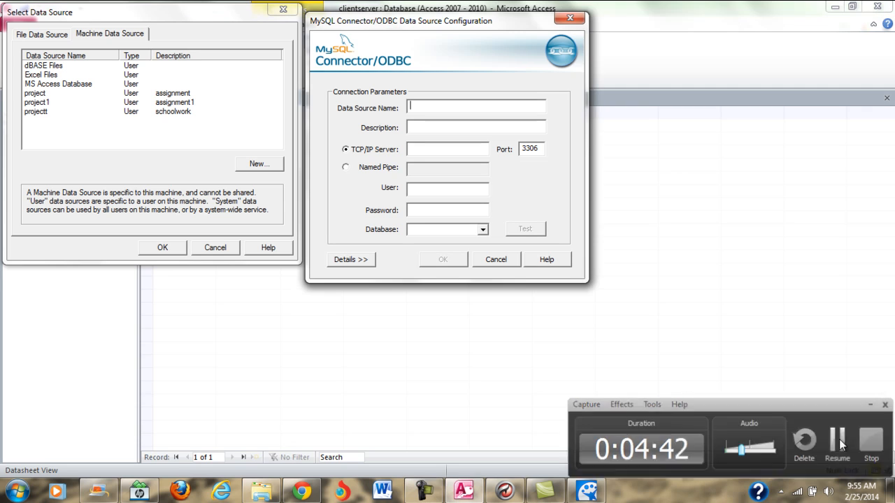
- Name the MySQL data source theonsqlserver and give it the description school/costaatt
{"action": "left_click", "coordinate": [431, 106]}
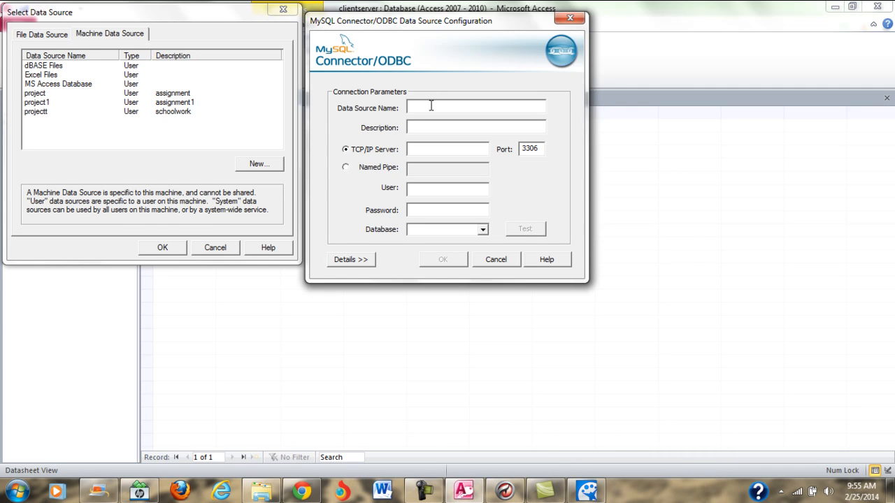
{"action": "type", "text": "theonsqlserver"}
{"action": "left_click", "coordinate": [418, 128]}
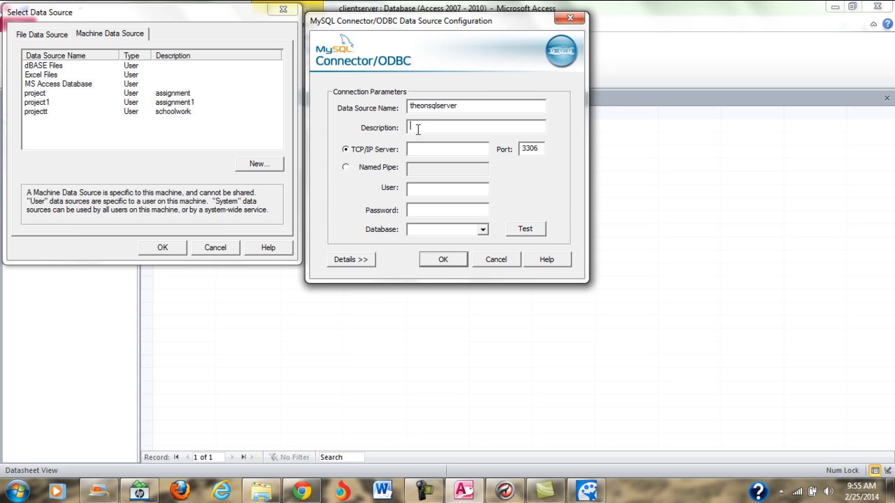
{"action": "type", "text": "scholl"}
{"action": "key", "text": "BackSpace"}
{"action": "type", "text": "ol/costaatt"}
- Set the connection user to root, test the connection and dismiss the test result
{"action": "left_click", "coordinate": [436, 194]}
{"action": "type", "text": "root"}
{"action": "left_click", "coordinate": [441, 498]}
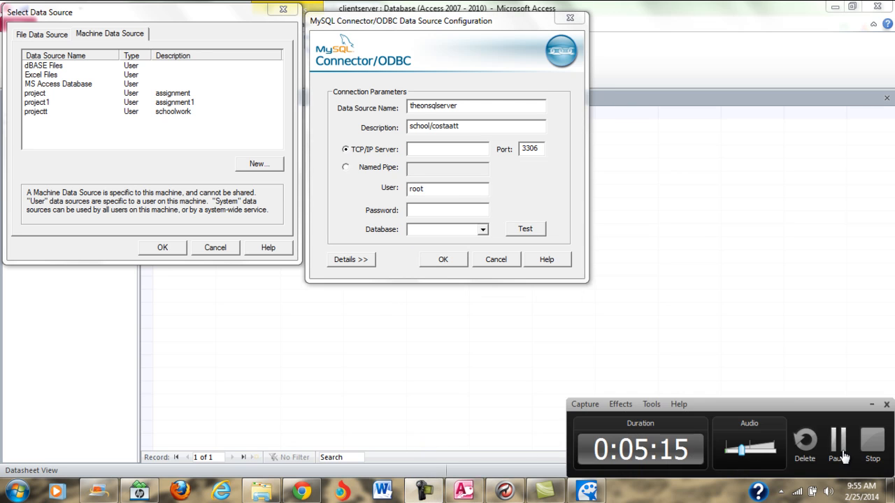
{"action": "left_click", "coordinate": [525, 230]}
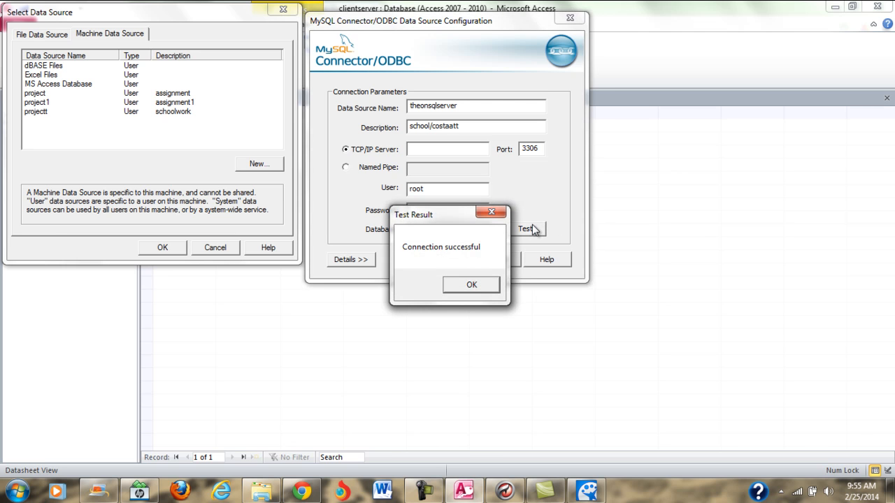
{"action": "left_click", "coordinate": [490, 285]}
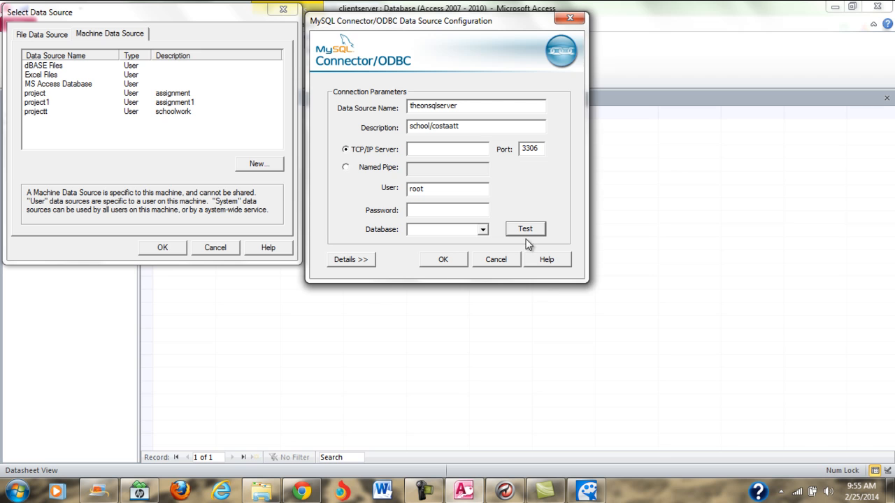
- Test the MySQL connection again, dismiss the test result and save the theonsqlserver data source
{"action": "left_click", "coordinate": [525, 230]}
{"action": "left_click", "coordinate": [478, 285]}
{"action": "left_click", "coordinate": [425, 494]}
{"action": "left_click", "coordinate": [838, 440]}
{"action": "left_click", "coordinate": [460, 260]}
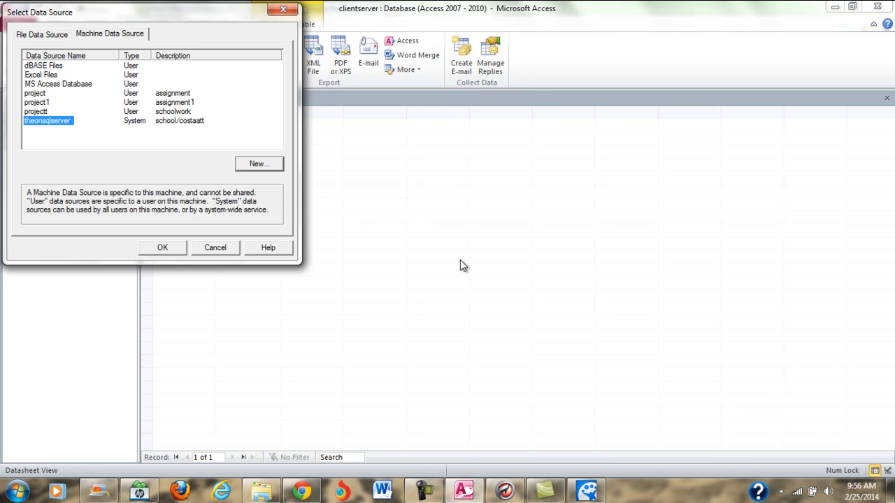
- Choose the theonsqlserver machine data source and link the football table into the Access database
{"action": "left_click", "coordinate": [410, 495]}
{"action": "left_click", "coordinate": [840, 440]}
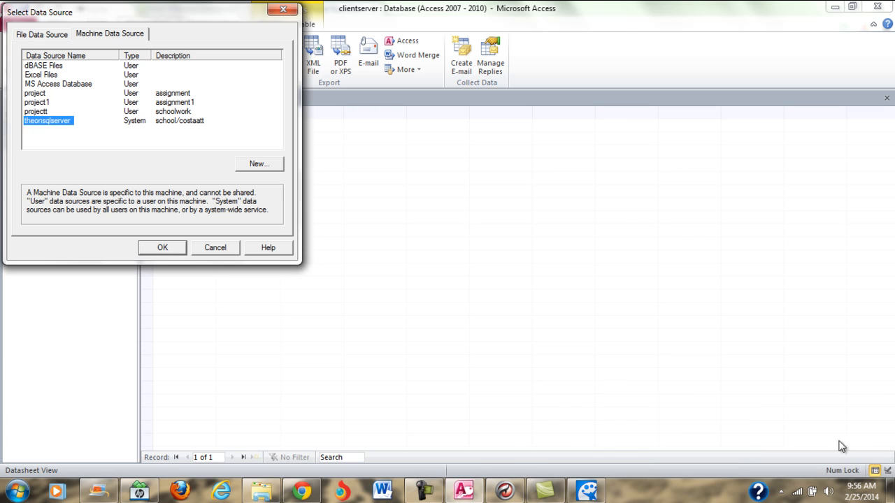
{"action": "left_click", "coordinate": [169, 246]}
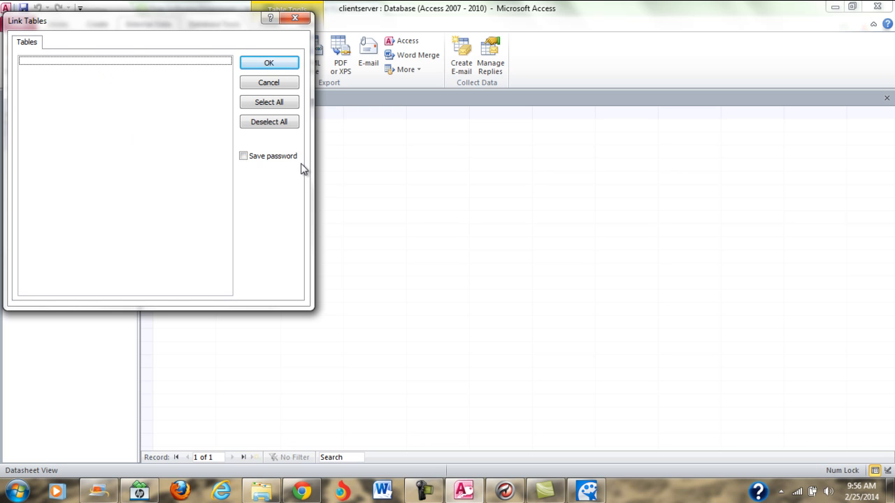
{"action": "left_click", "coordinate": [424, 492]}
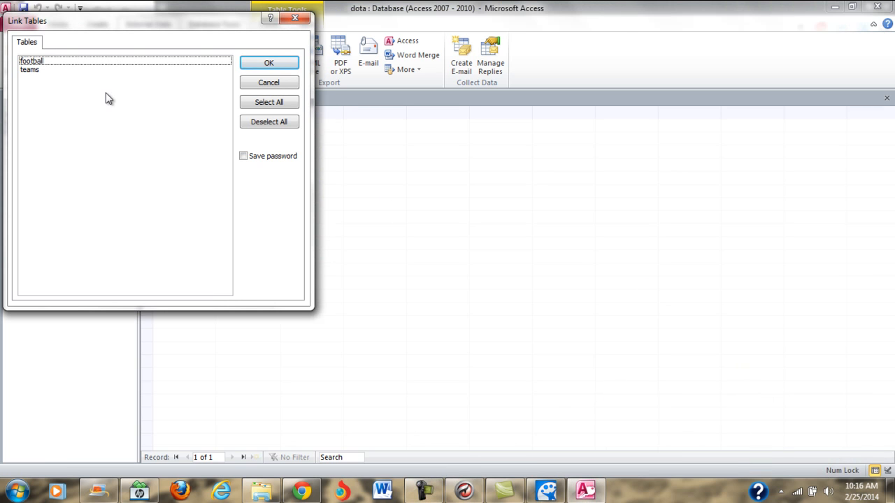
{"action": "left_click", "coordinate": [259, 65]}
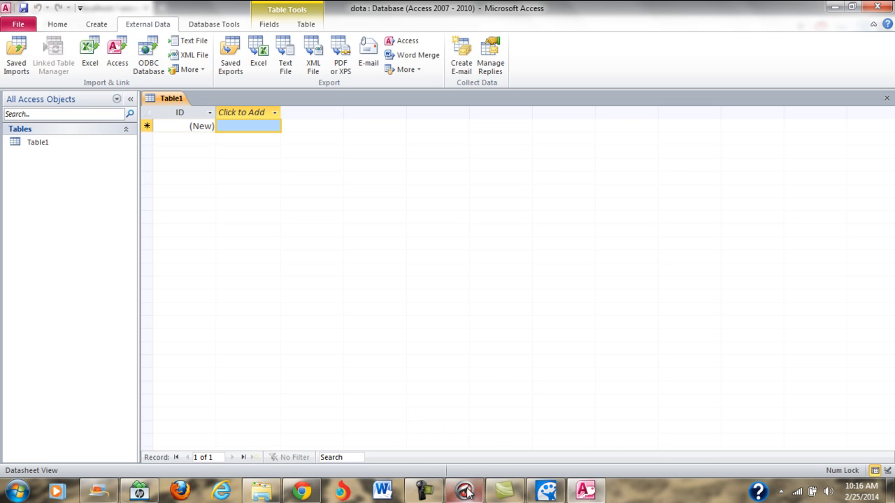
{"action": "left_click", "coordinate": [424, 491]}
{"action": "left_click", "coordinate": [844, 456]}
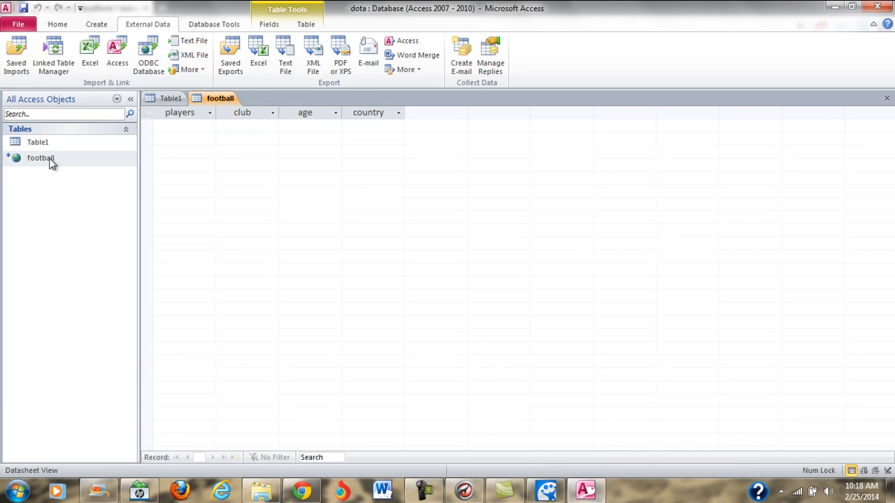
{"action": "mouse_move", "coordinate": [50, 163]}
{"action": "left_click", "coordinate": [424, 493]}
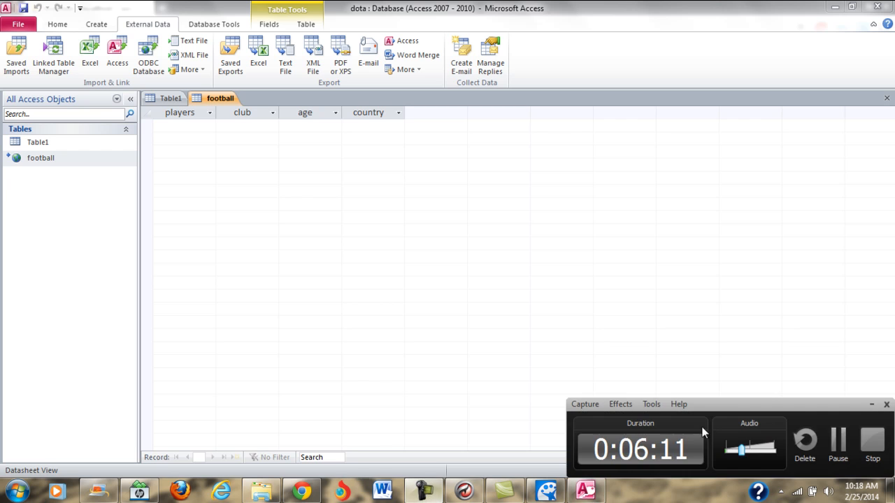
{"action": "left_click", "coordinate": [873, 444]}
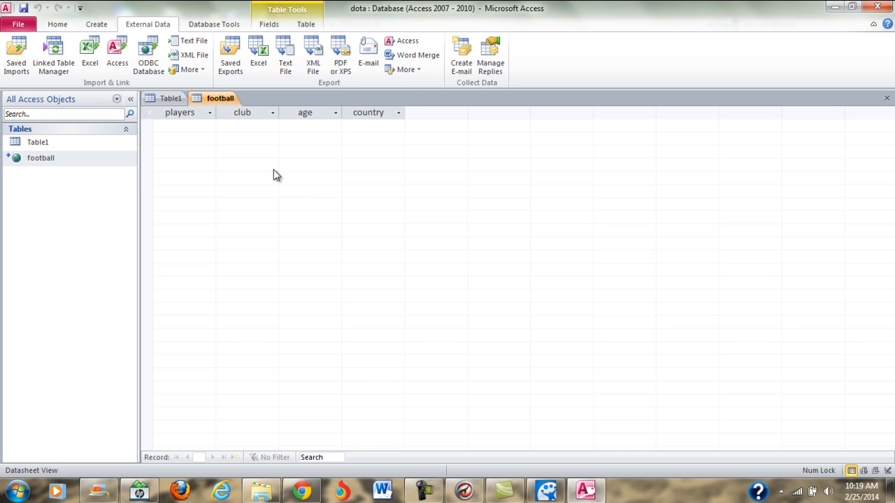
{"action": "left_click", "coordinate": [430, 495]}
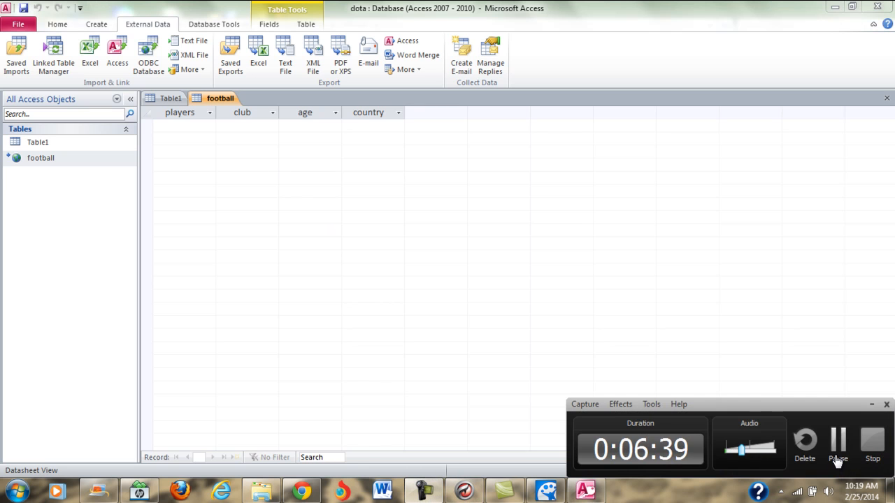